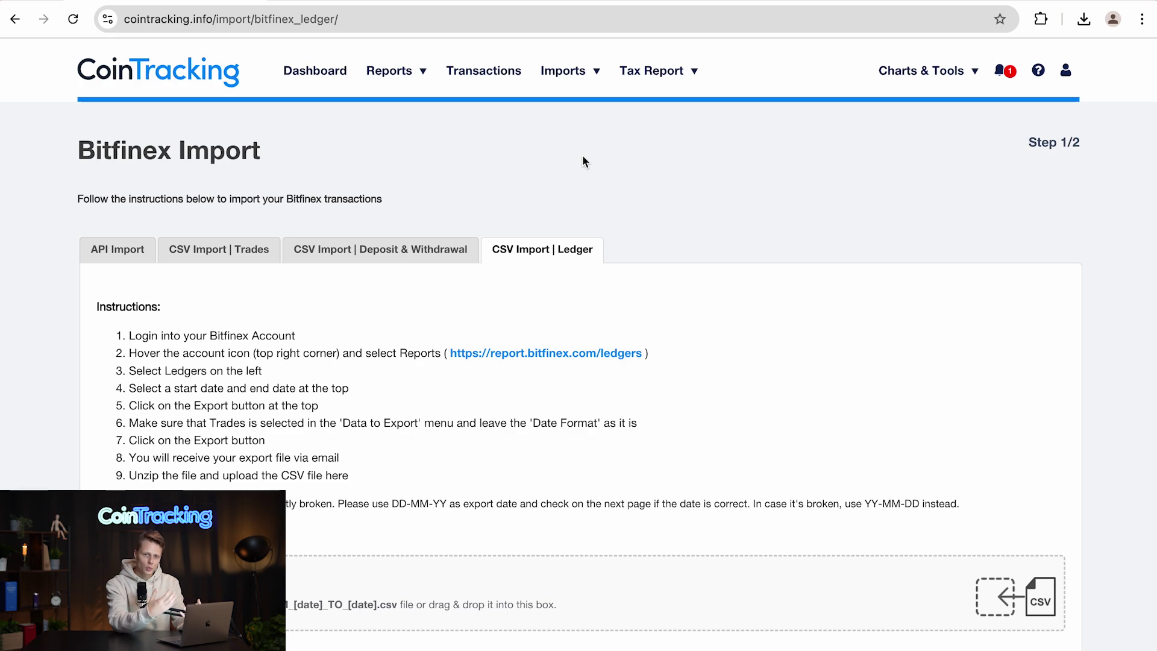
Switch to Bitfinex and open the ledgers history in the account's reports
{"action": "scroll", "coordinate": [583, 154], "scroll_direction": "down", "scroll_amount": 2}
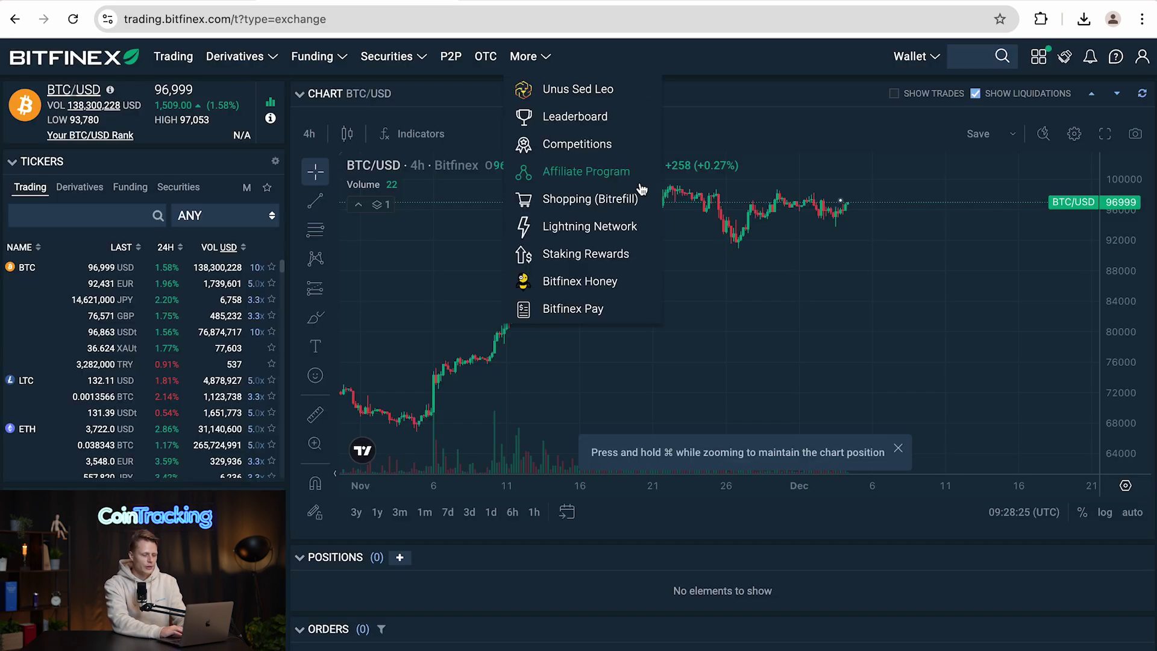
{"action": "mouse_move", "coordinate": [1144, 58]}
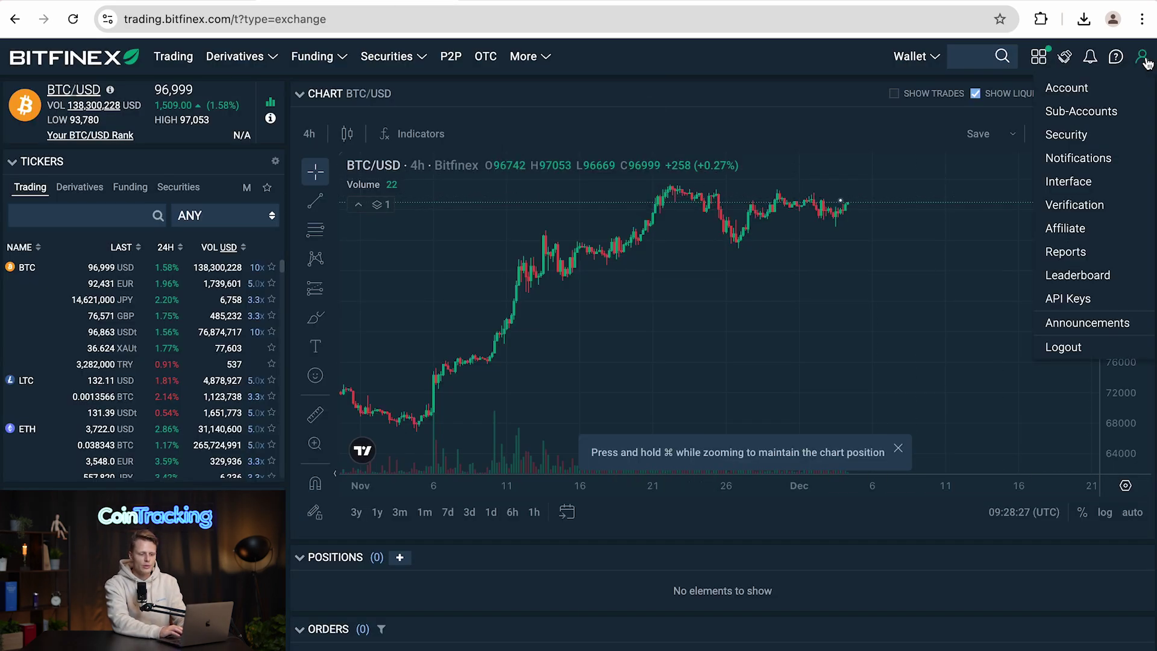
{"action": "left_click", "coordinate": [1078, 255]}
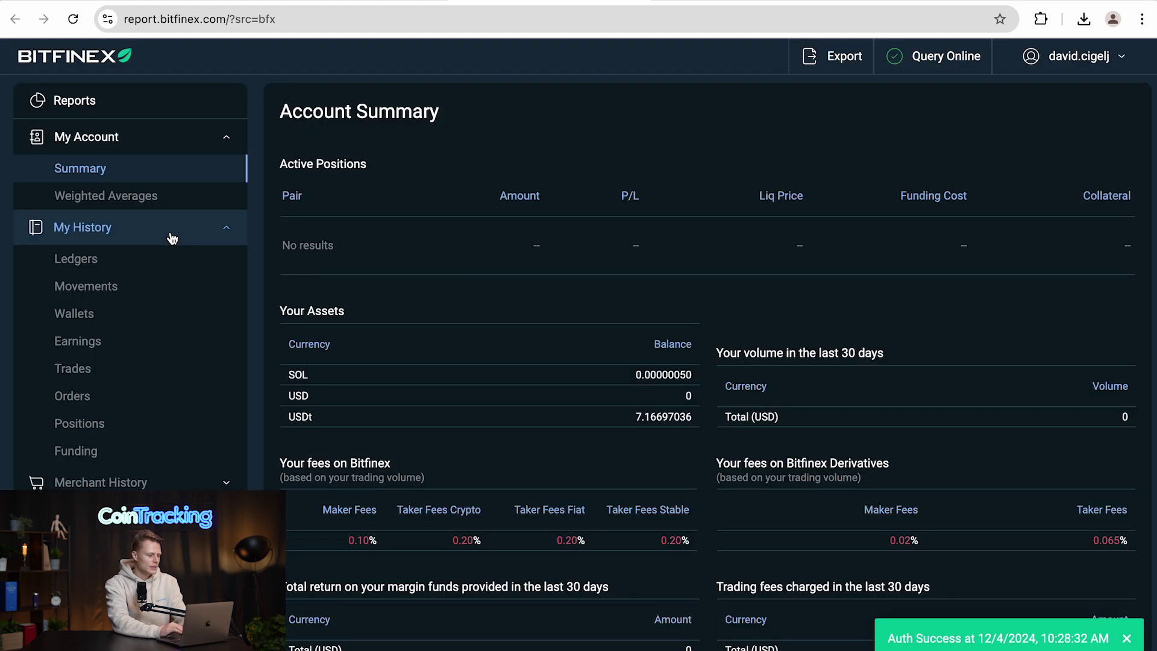
{"action": "scroll", "coordinate": [169, 236], "scroll_direction": "down", "scroll_amount": 2}
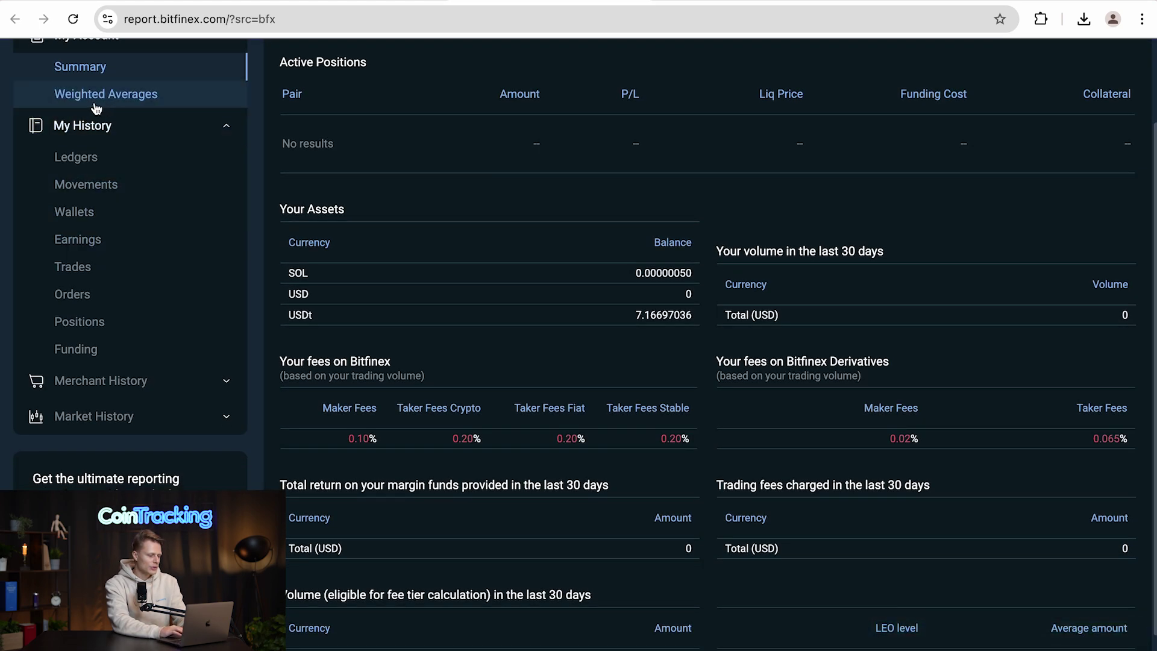
{"action": "left_click", "coordinate": [101, 164]}
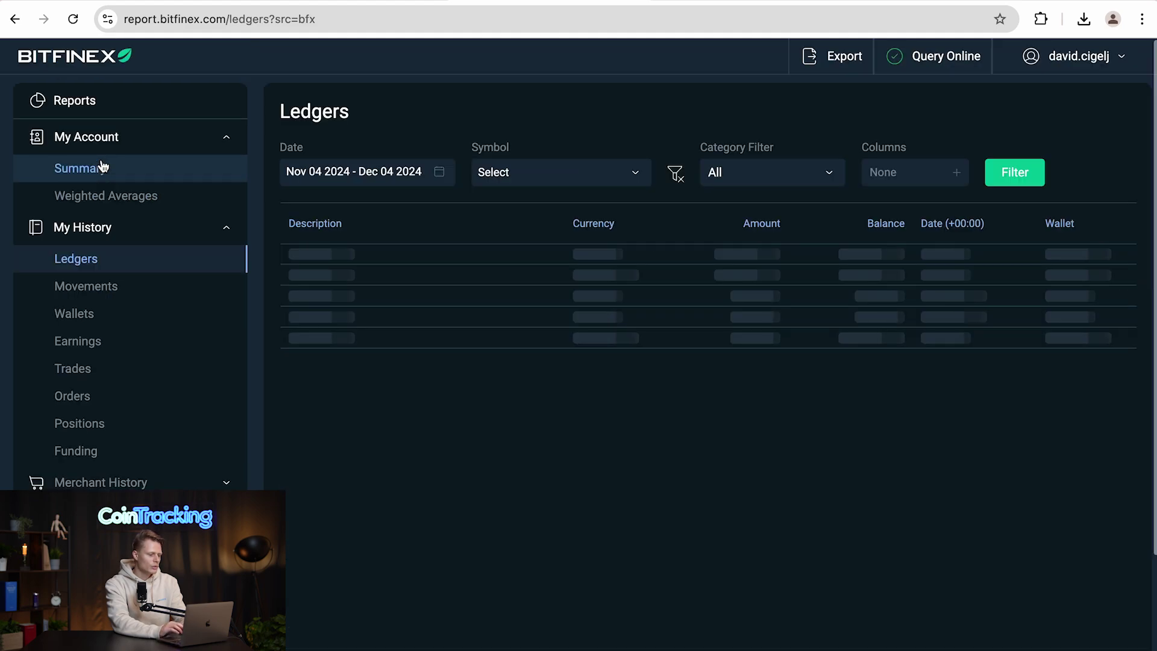
Set the ledgers' query range to Past 2 Years
{"action": "left_click", "coordinate": [438, 174]}
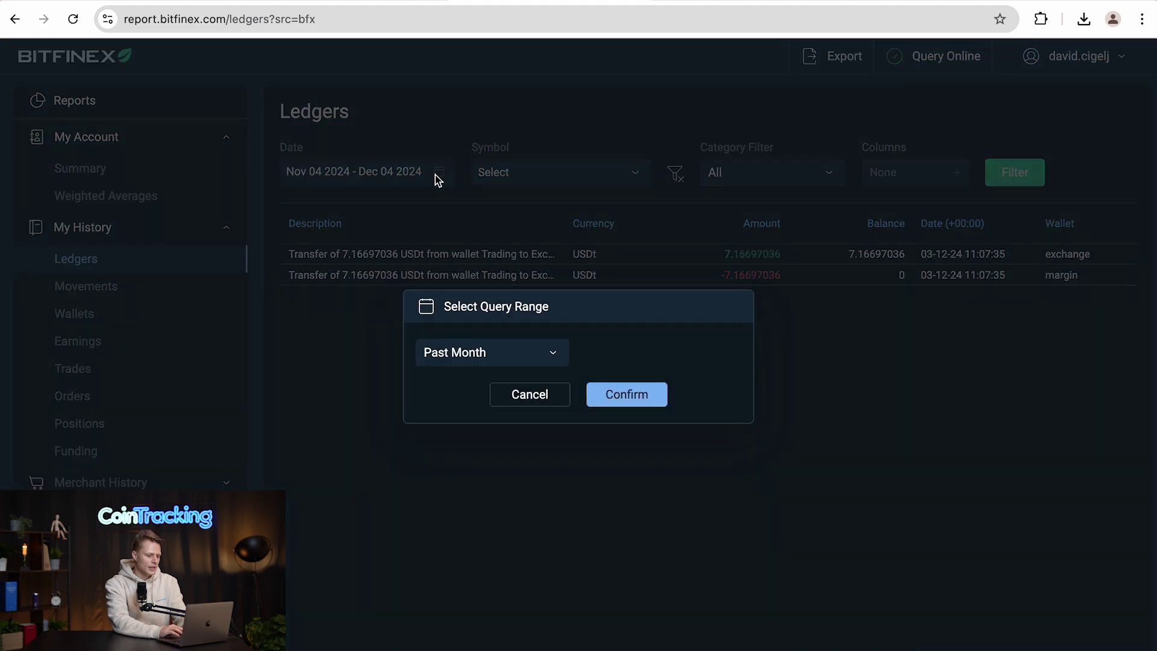
{"action": "left_click", "coordinate": [503, 356]}
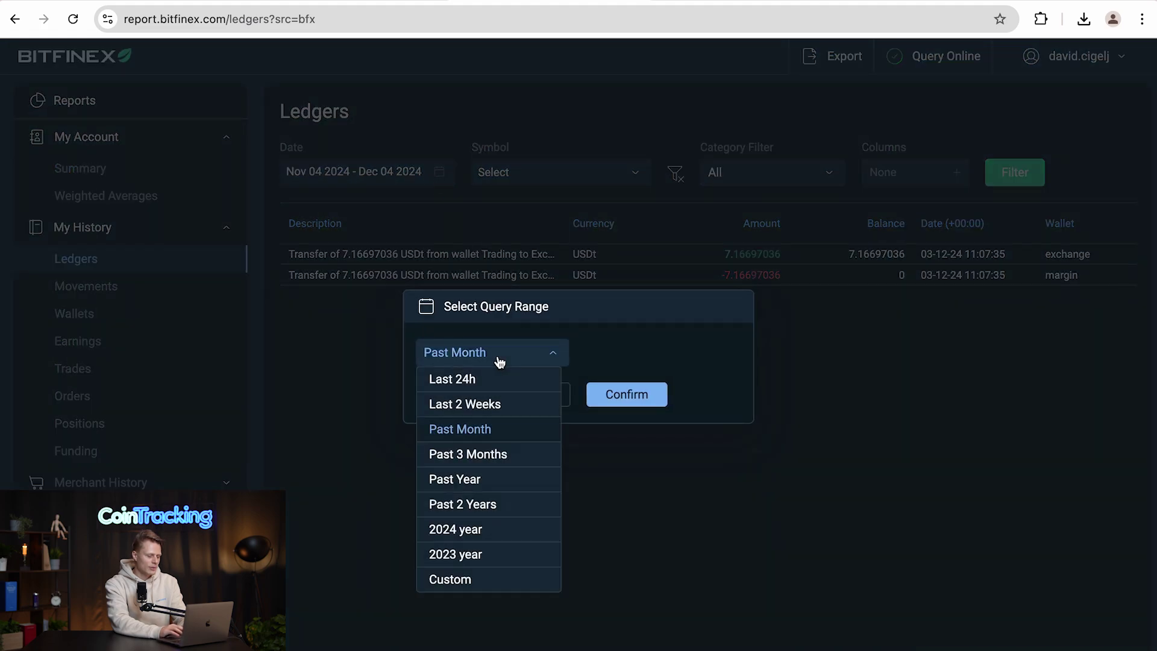
{"action": "left_click", "coordinate": [483, 506]}
{"action": "left_click", "coordinate": [643, 395]}
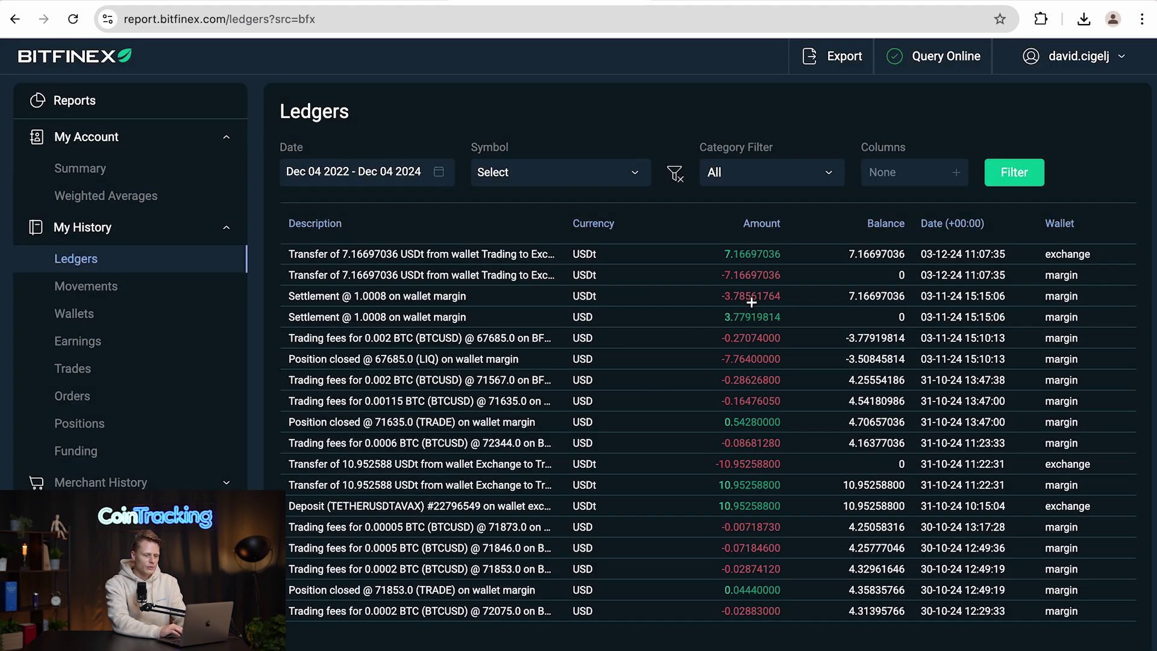
Request an export of the ledgers data with the DD-MM-YY date format
{"action": "left_click", "coordinate": [826, 71]}
{"action": "left_click", "coordinate": [685, 375]}
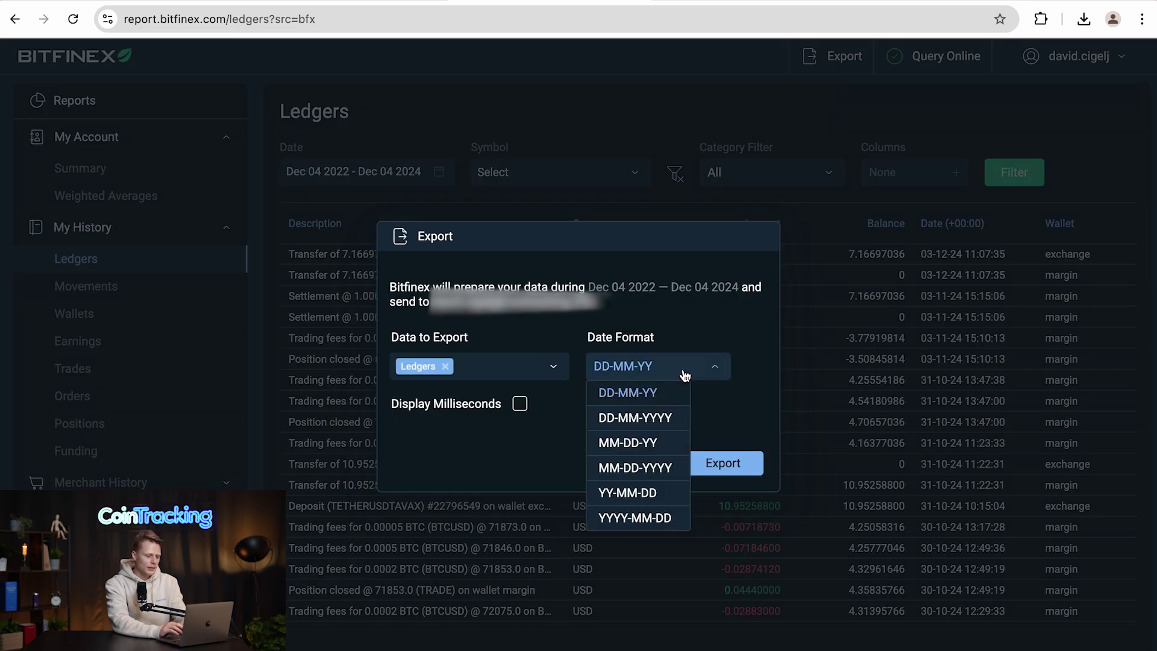
{"action": "left_click", "coordinate": [703, 402]}
{"action": "left_click", "coordinate": [714, 464]}
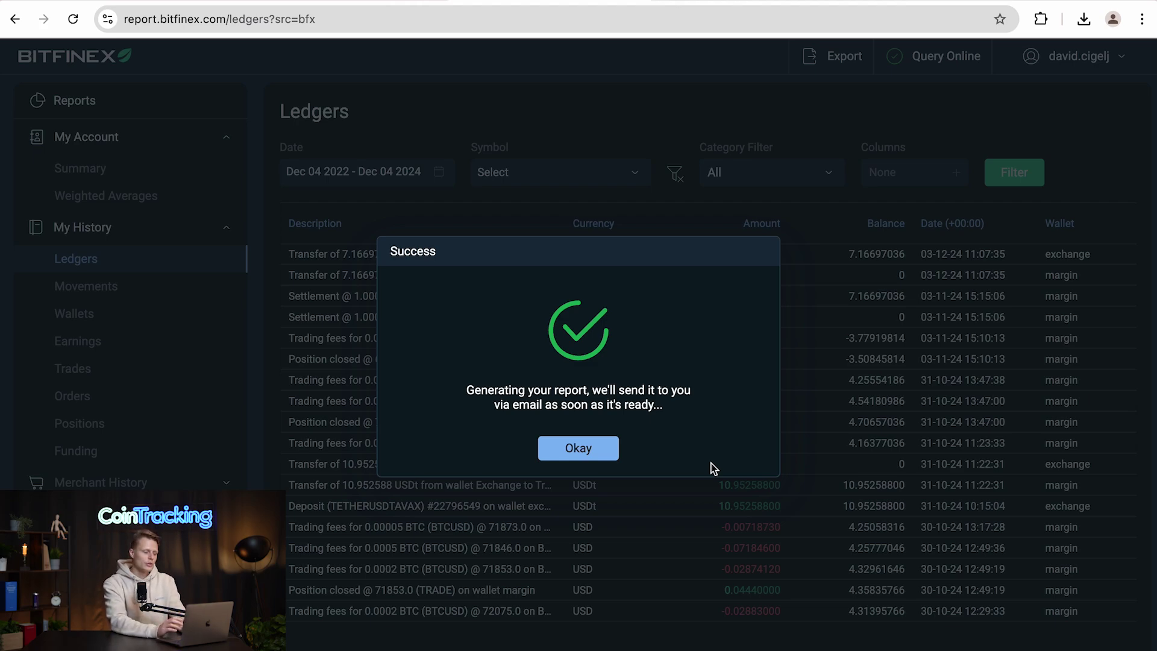
Switch to CoinTracking and upload today's BFX ledgers CSV file from Downloads to the Bitfinex ledger import
{"action": "left_click", "coordinate": [146, 2]}
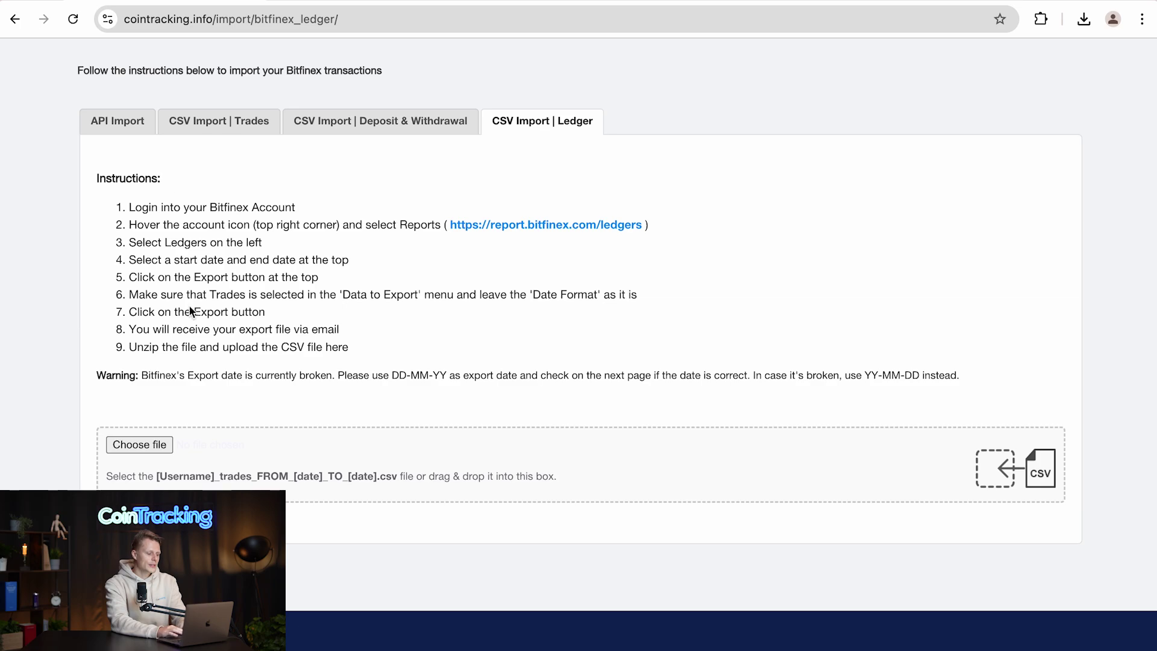
{"action": "left_click", "coordinate": [146, 455]}
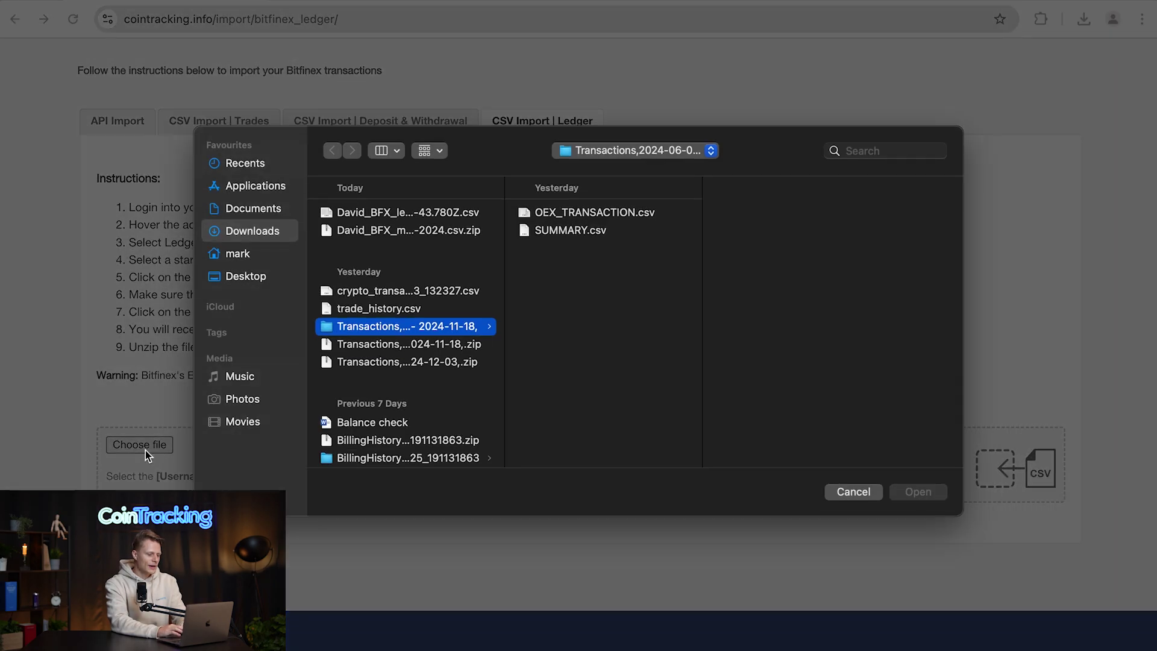
{"action": "left_click", "coordinate": [404, 221]}
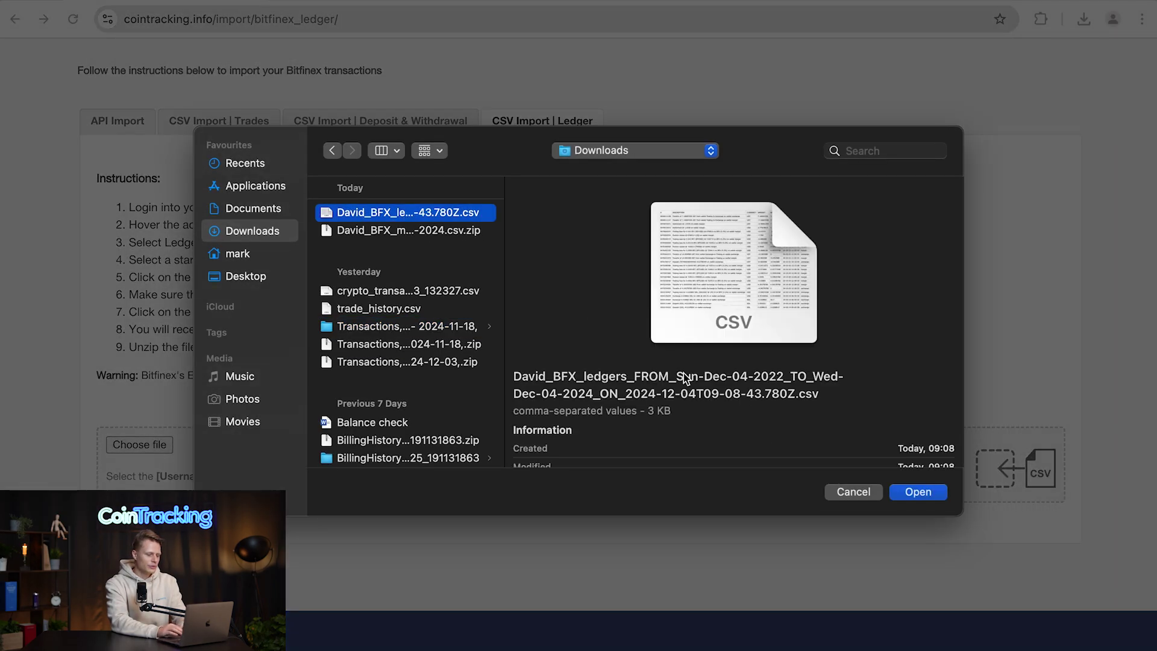
{"action": "left_click", "coordinate": [931, 494]}
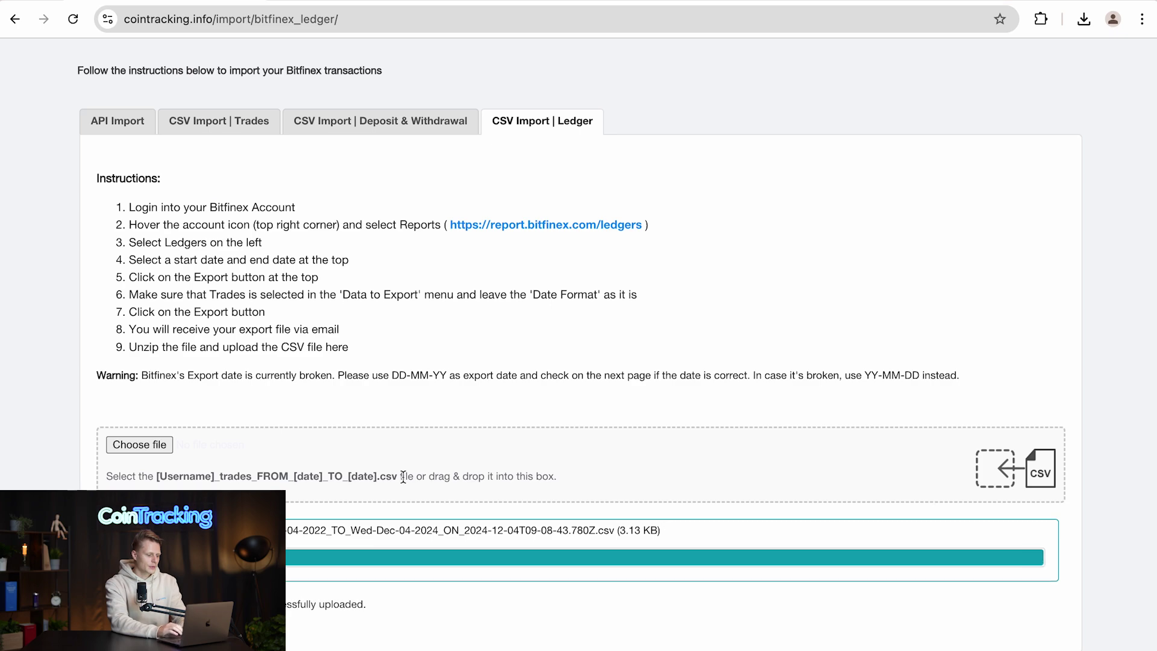
{"action": "scroll", "coordinate": [329, 514], "scroll_direction": "down", "scroll_amount": 3}
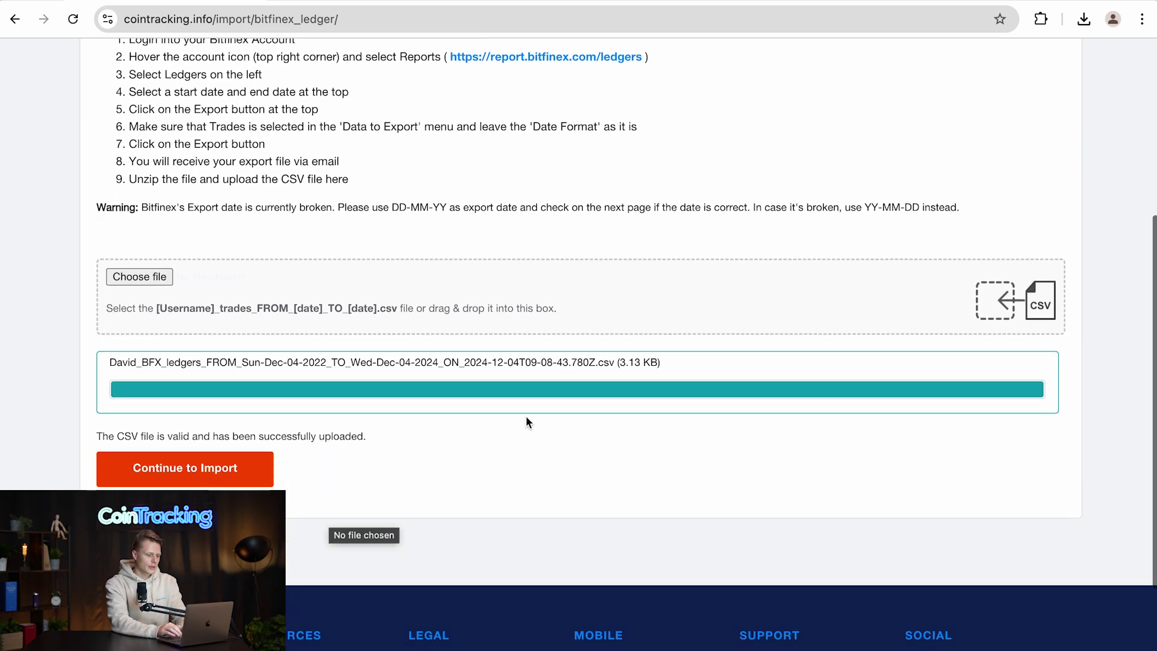
Continue to the import, check all pages of the Bitfinex transactions table and start importing them
{"action": "left_click", "coordinate": [228, 476]}
{"action": "scroll", "coordinate": [525, 422], "scroll_direction": "down", "scroll_amount": 3}
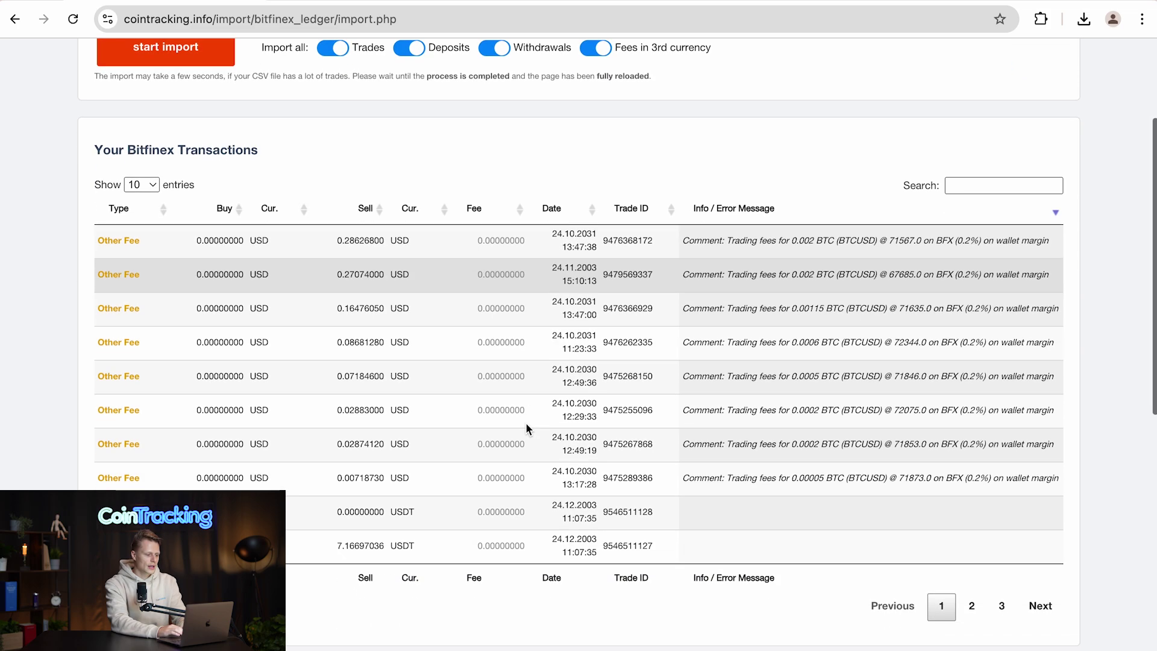
{"action": "left_click", "coordinate": [1028, 610]}
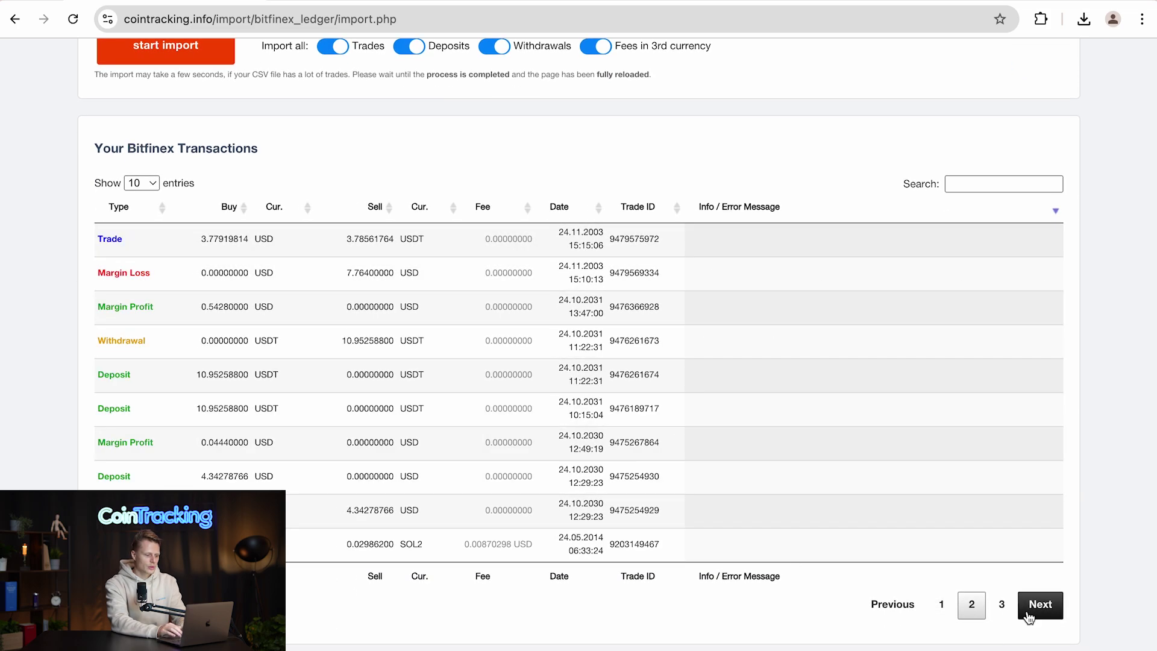
{"action": "left_click", "coordinate": [1028, 610]}
{"action": "scroll", "coordinate": [530, 305], "scroll_direction": "up", "scroll_amount": 2}
{"action": "scroll", "coordinate": [529, 305], "scroll_direction": "up", "scroll_amount": 1}
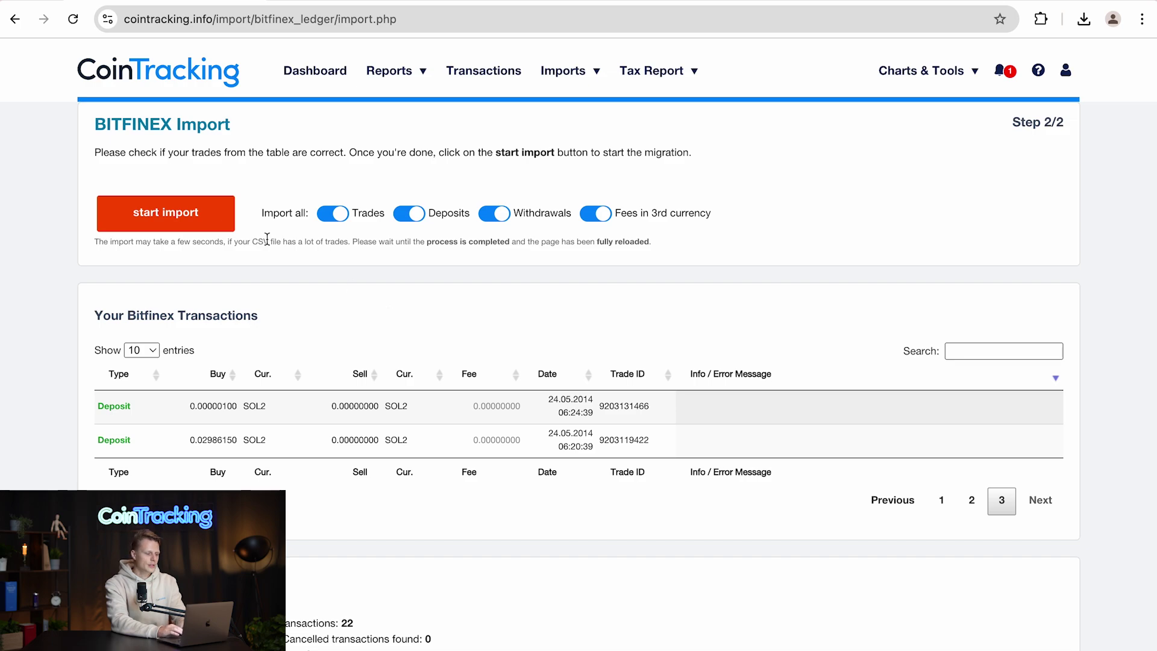
{"action": "left_click", "coordinate": [196, 222]}
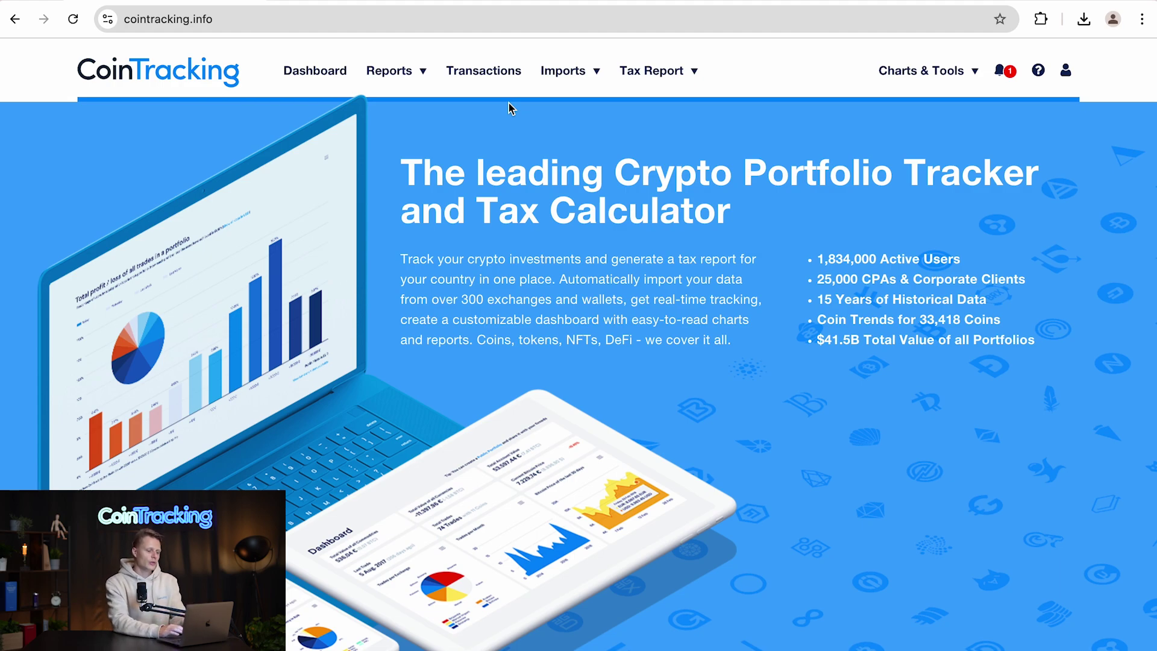
Find Bitfinex by searching the import sources for "bitf" and open its API import instructions and job form
{"action": "mouse_move", "coordinate": [578, 74]}
{"action": "left_click", "coordinate": [559, 143]}
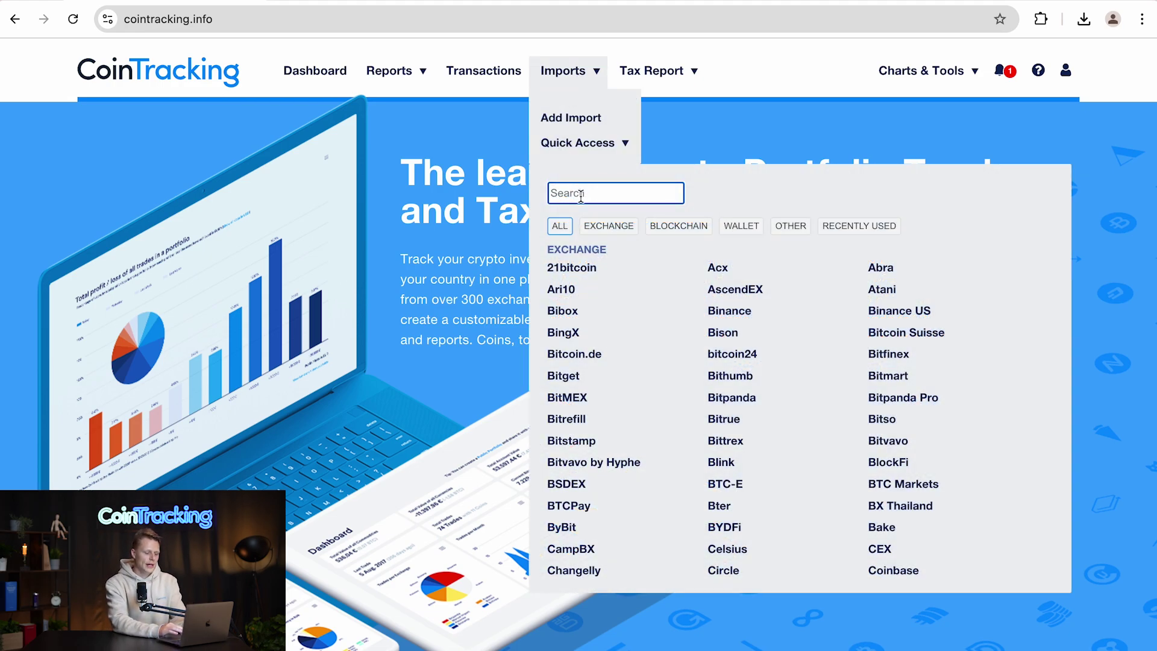
{"action": "type", "text": "bitf"}
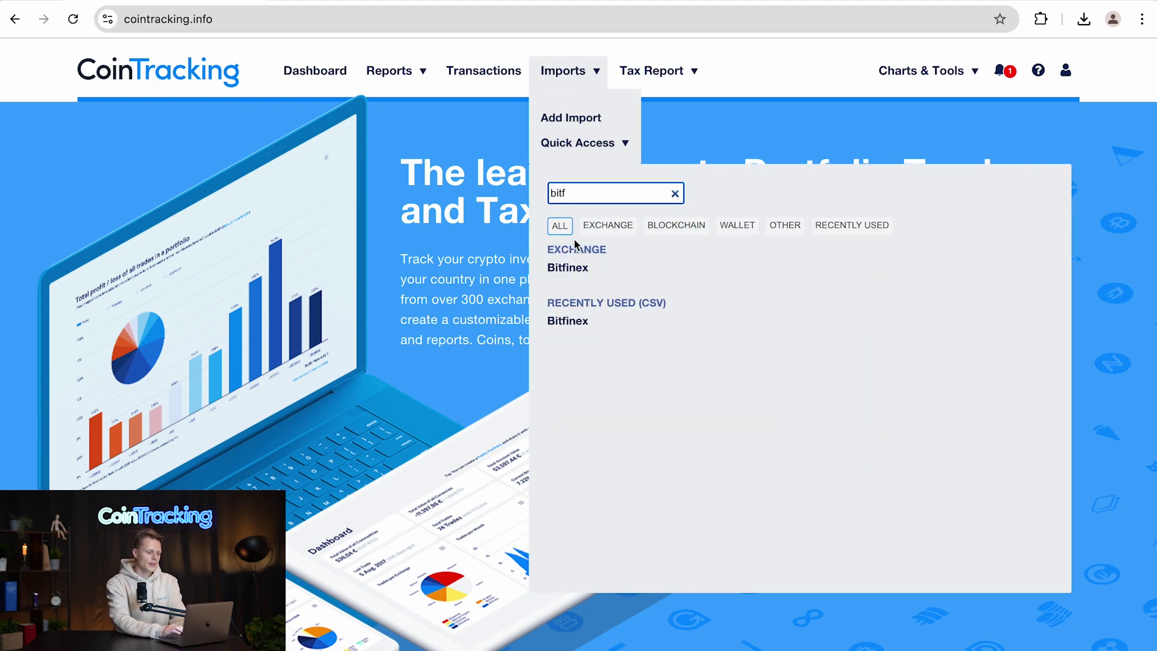
{"action": "left_click", "coordinate": [564, 324]}
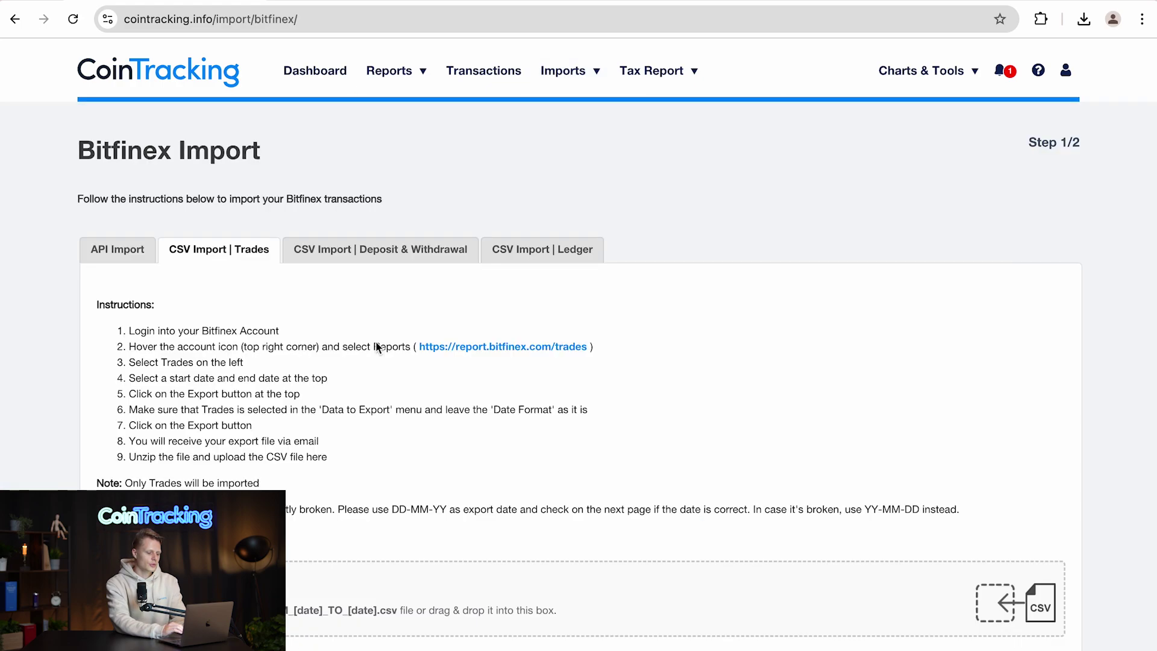
{"action": "scroll", "coordinate": [375, 341], "scroll_direction": "down", "scroll_amount": 2}
{"action": "left_click", "coordinate": [134, 184]}
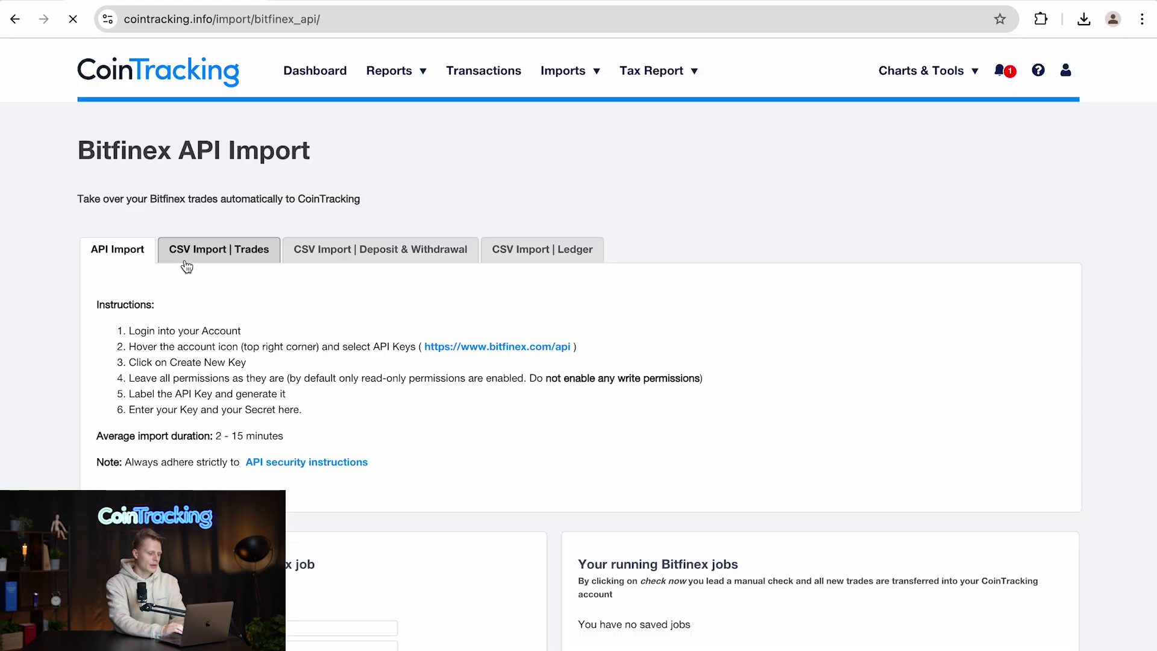
{"action": "scroll", "coordinate": [187, 267], "scroll_direction": "down", "scroll_amount": 3}
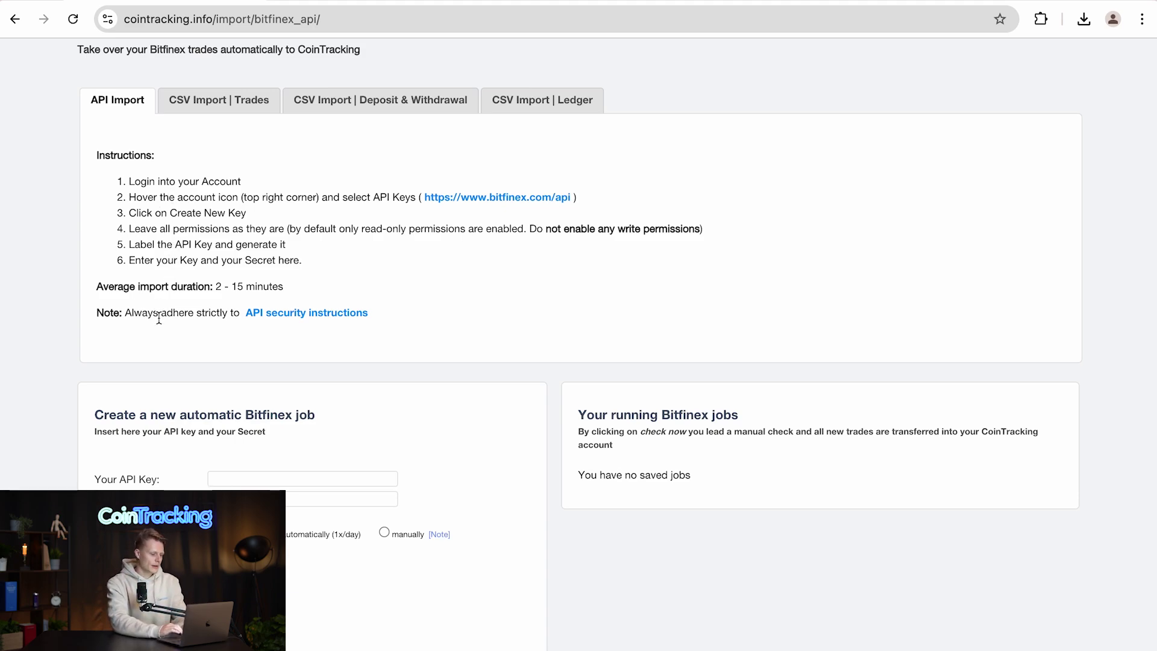
{"action": "scroll", "coordinate": [159, 318], "scroll_direction": "down", "scroll_amount": 1}
{"action": "scroll", "coordinate": [160, 319], "scroll_direction": "down", "scroll_amount": 3}
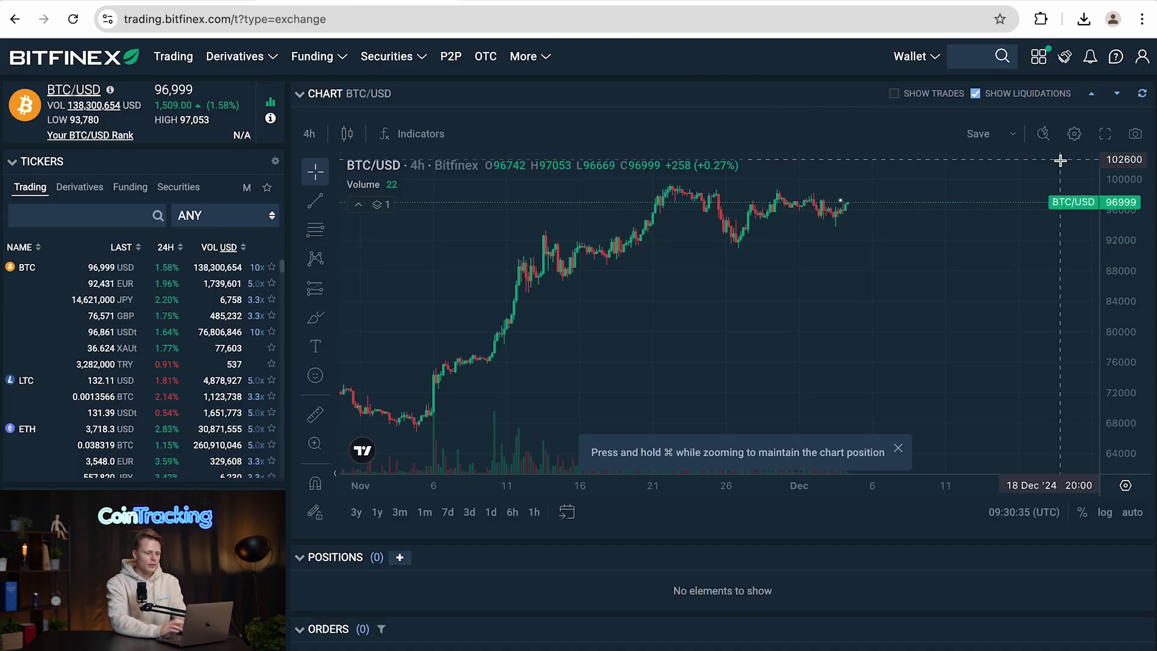
Switch to Bitfinex and open the form for creating a new API key
{"action": "mouse_move", "coordinate": [1142, 56]}
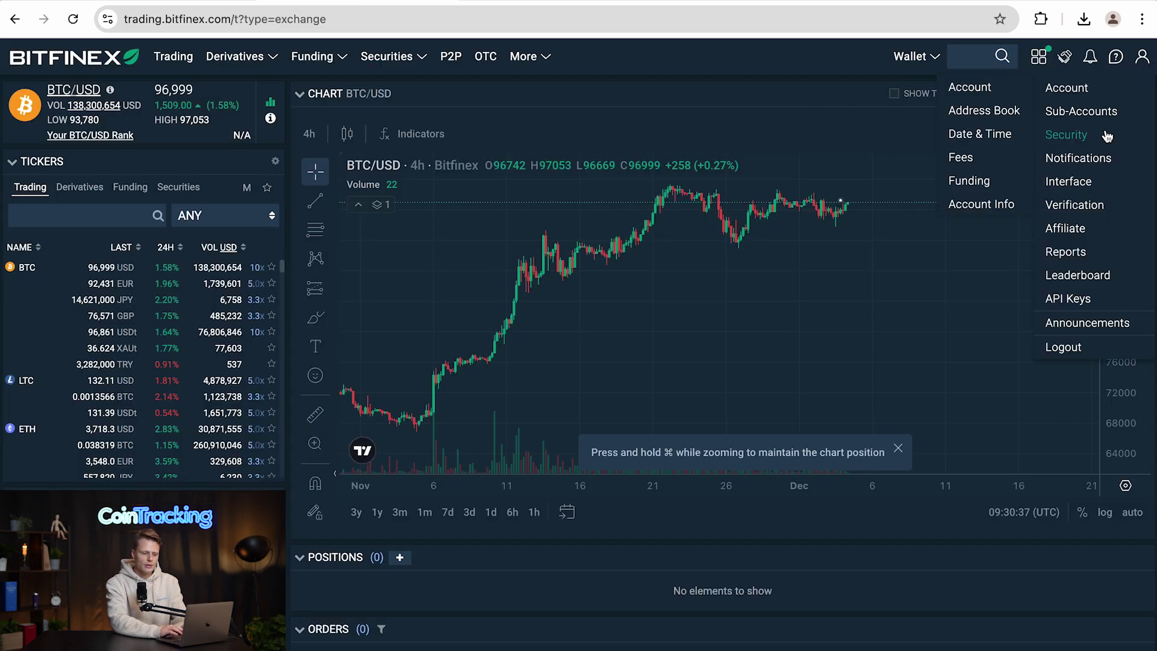
{"action": "left_click", "coordinate": [1059, 307]}
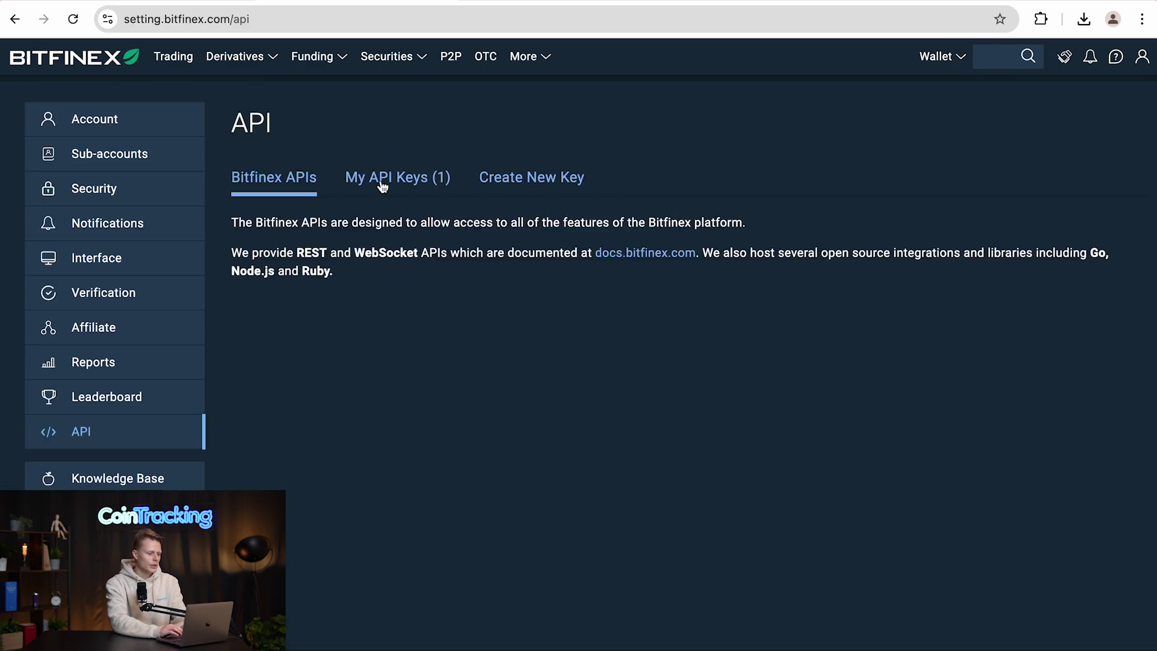
{"action": "left_click", "coordinate": [535, 188]}
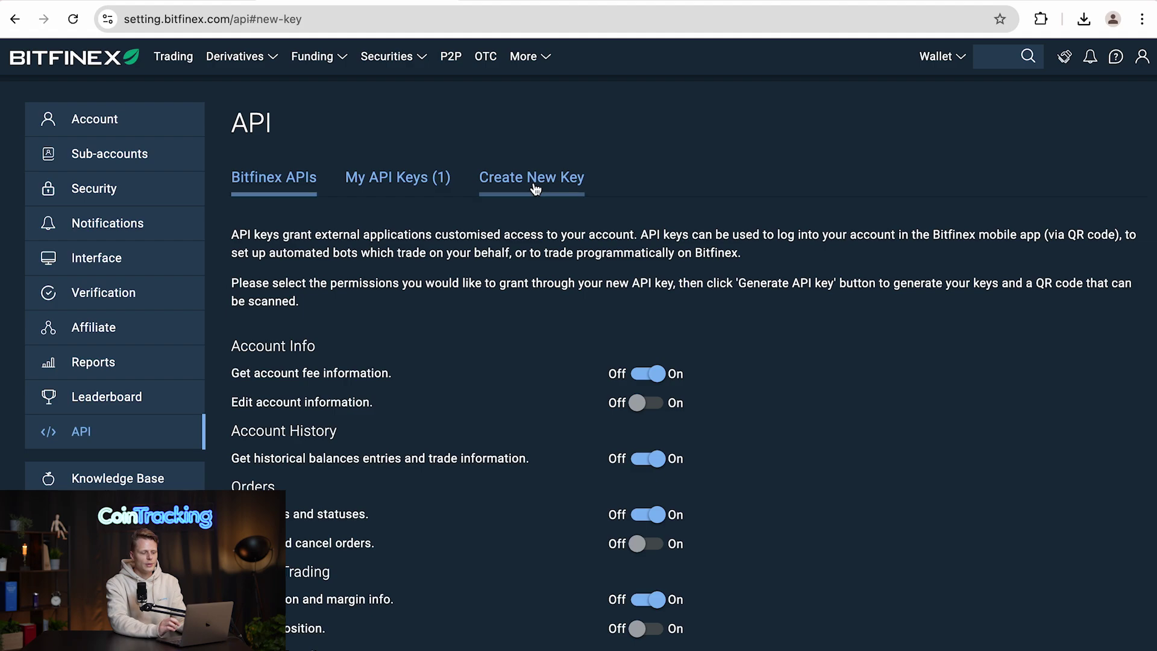
Review the new API key's permissions from account info through to the IP access restrictions
{"action": "scroll", "coordinate": [455, 249], "scroll_direction": "down", "scroll_amount": 2}
{"action": "scroll", "coordinate": [455, 250], "scroll_direction": "down", "scroll_amount": 2}
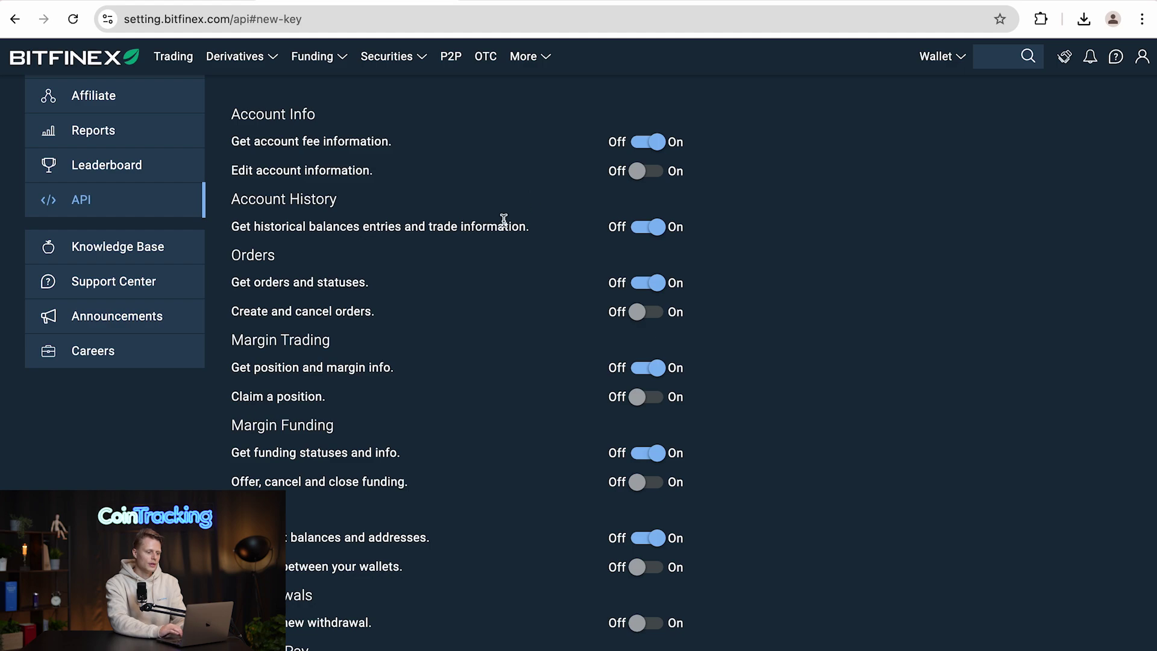
{"action": "scroll", "coordinate": [504, 224], "scroll_direction": "down", "scroll_amount": 1}
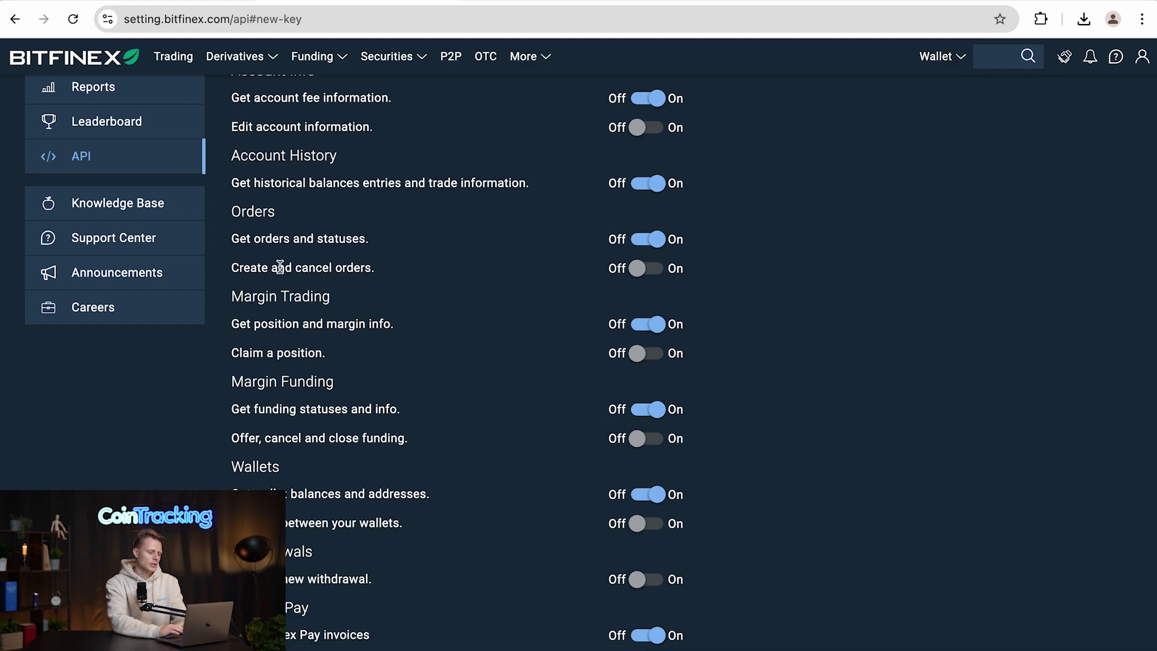
{"action": "scroll", "coordinate": [336, 313], "scroll_direction": "down", "scroll_amount": 1}
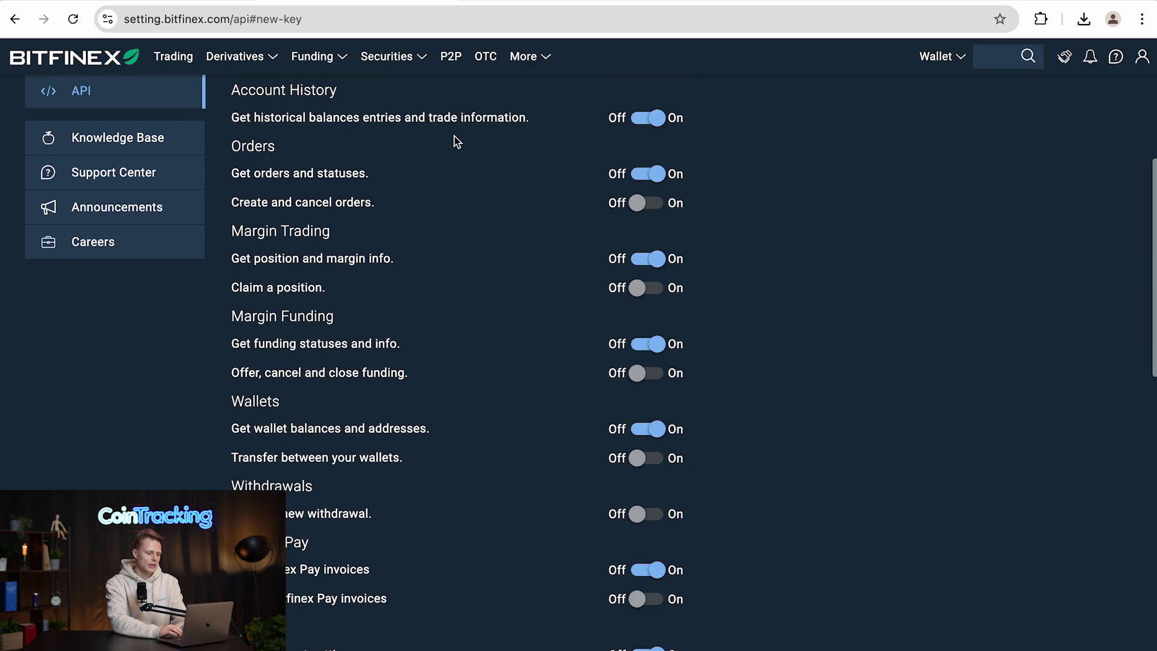
{"action": "scroll", "coordinate": [542, 232], "scroll_direction": "down", "scroll_amount": 3}
{"action": "scroll", "coordinate": [541, 235], "scroll_direction": "down", "scroll_amount": 3}
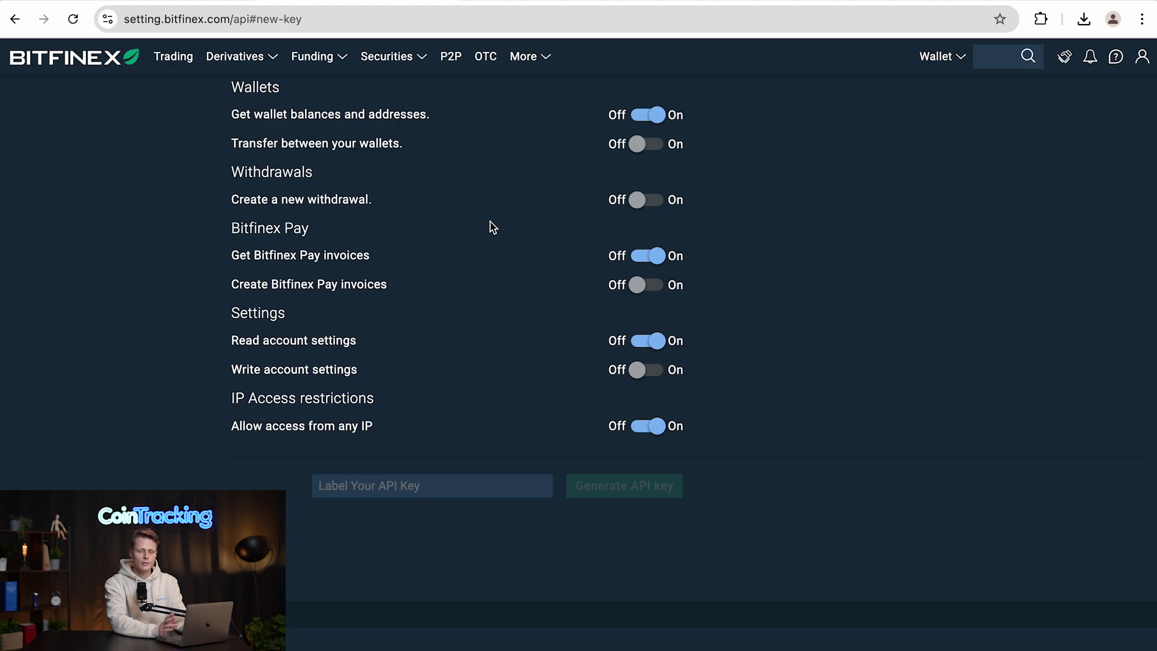
{"action": "scroll", "coordinate": [492, 228], "scroll_direction": "down", "scroll_amount": 1}
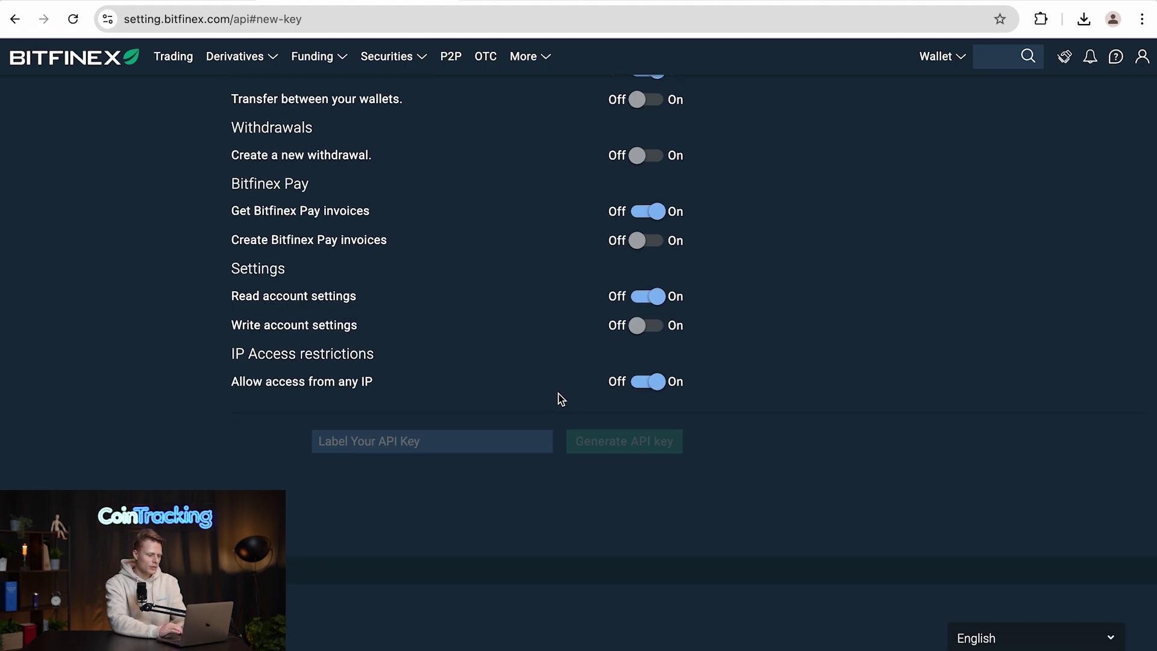
Label the new API key CoinTracking2
{"action": "scroll", "coordinate": [561, 399], "scroll_direction": "down", "scroll_amount": 1}
{"action": "left_click", "coordinate": [394, 399]}
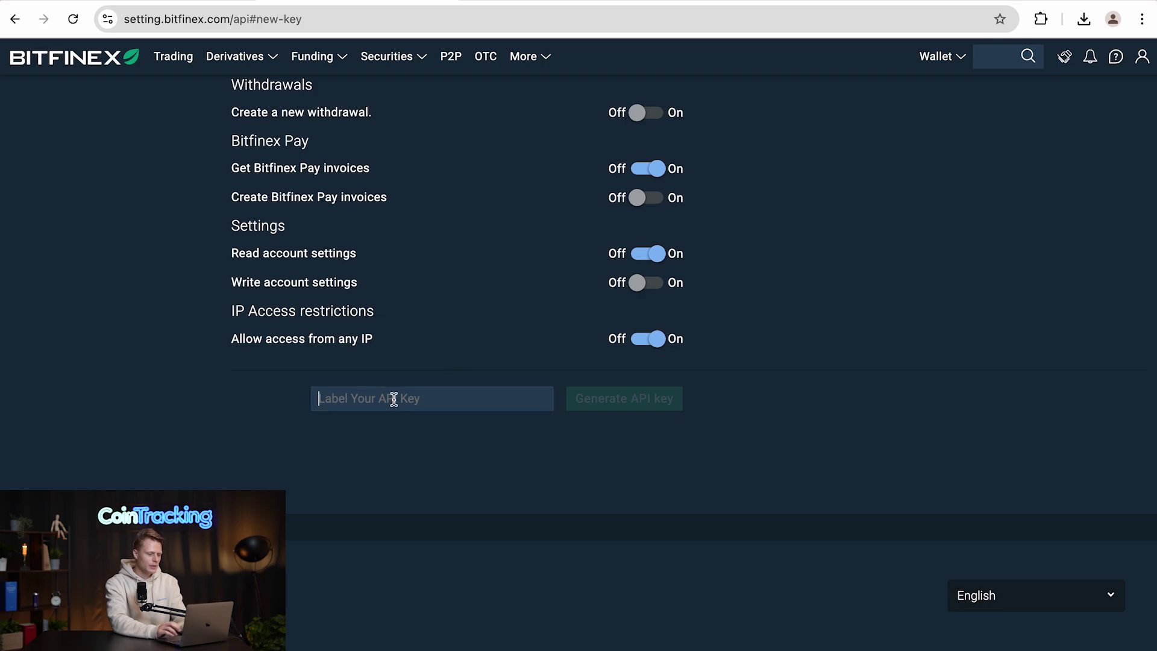
{"action": "type", "text": "CoinTracking2"}
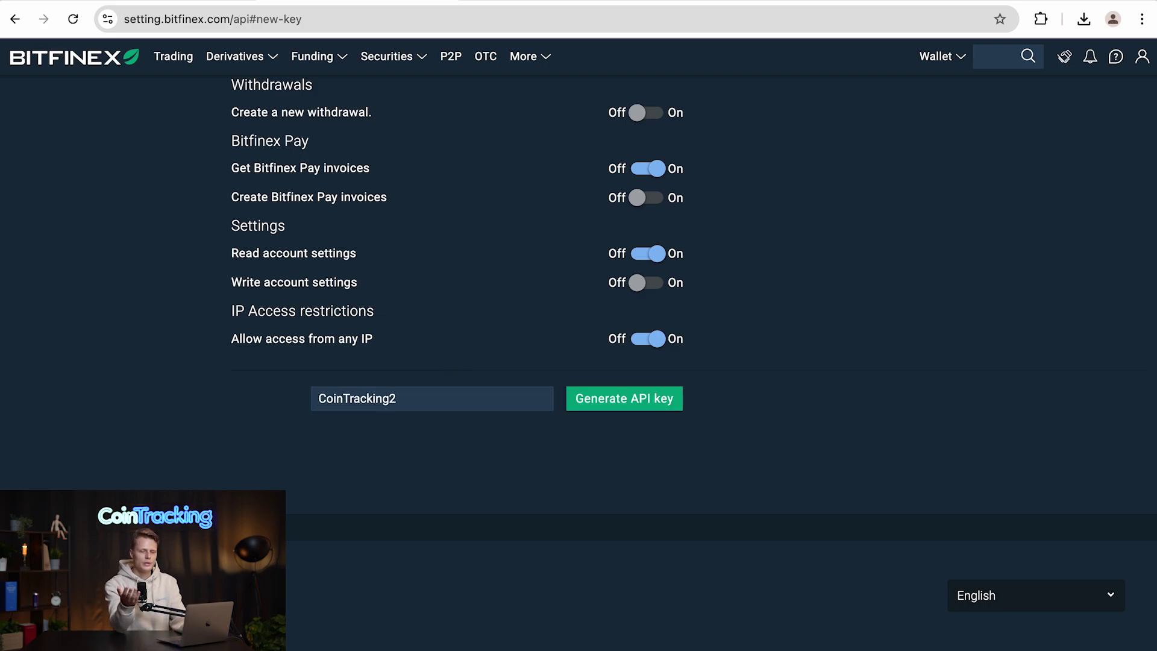
Generate the API key on Bitfinex, copy it, switch to CoinTracking and paste it as the API key of the new Bitfinex job
{"action": "left_click", "coordinate": [621, 415]}
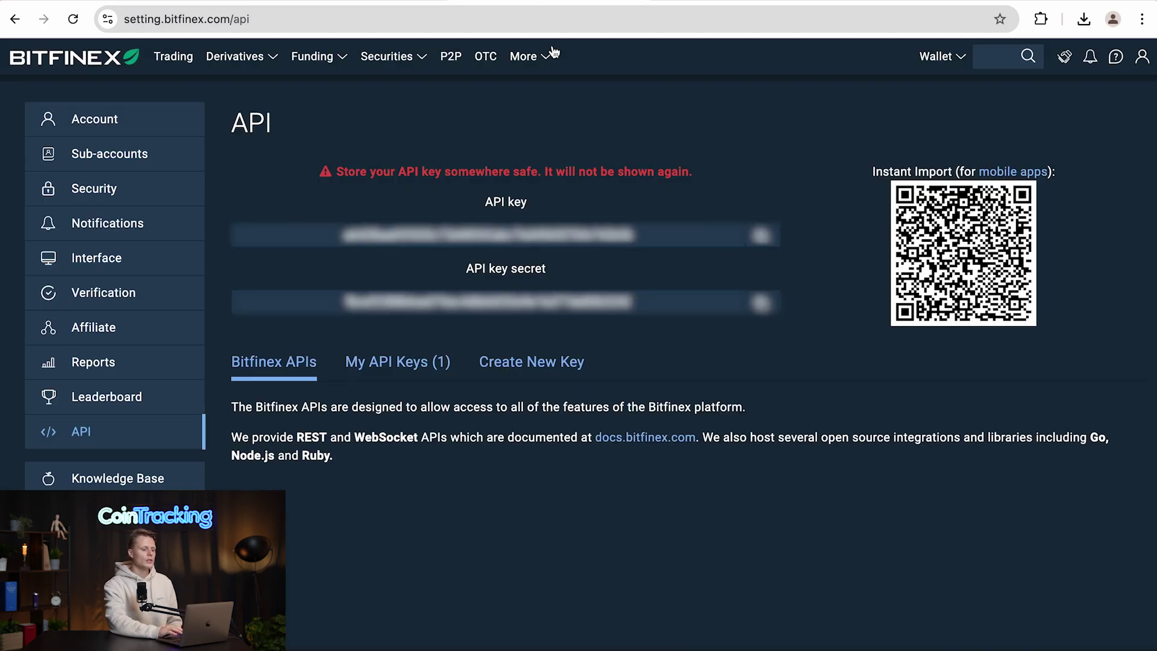
{"action": "mouse_move", "coordinate": [554, 52]}
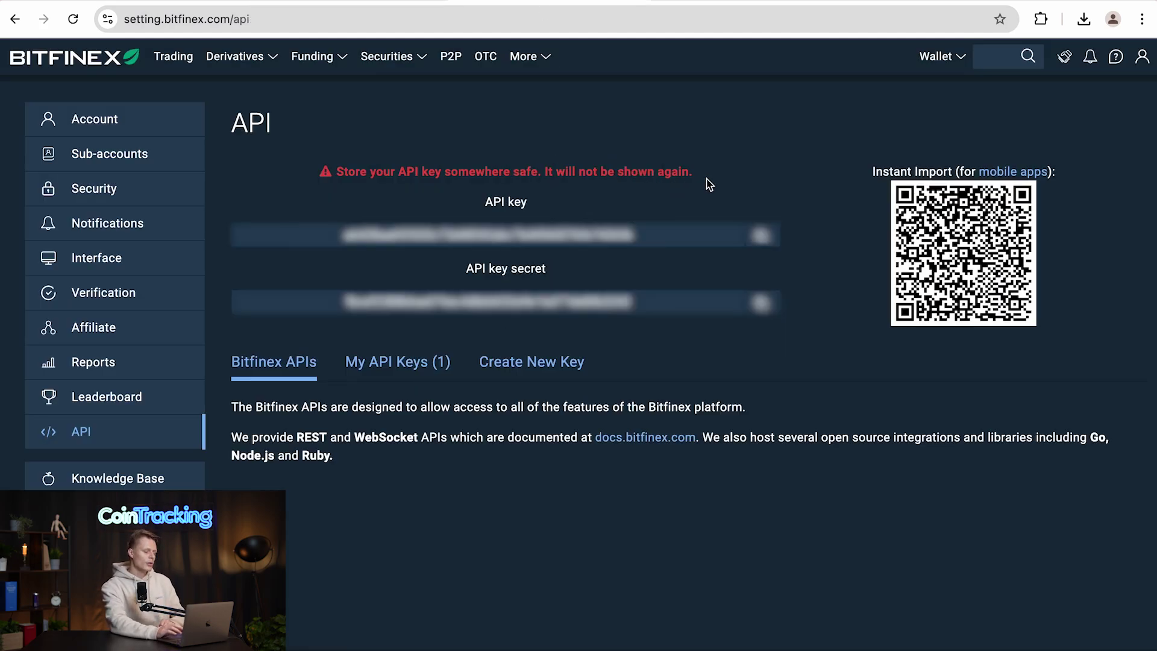
{"action": "left_click", "coordinate": [761, 236]}
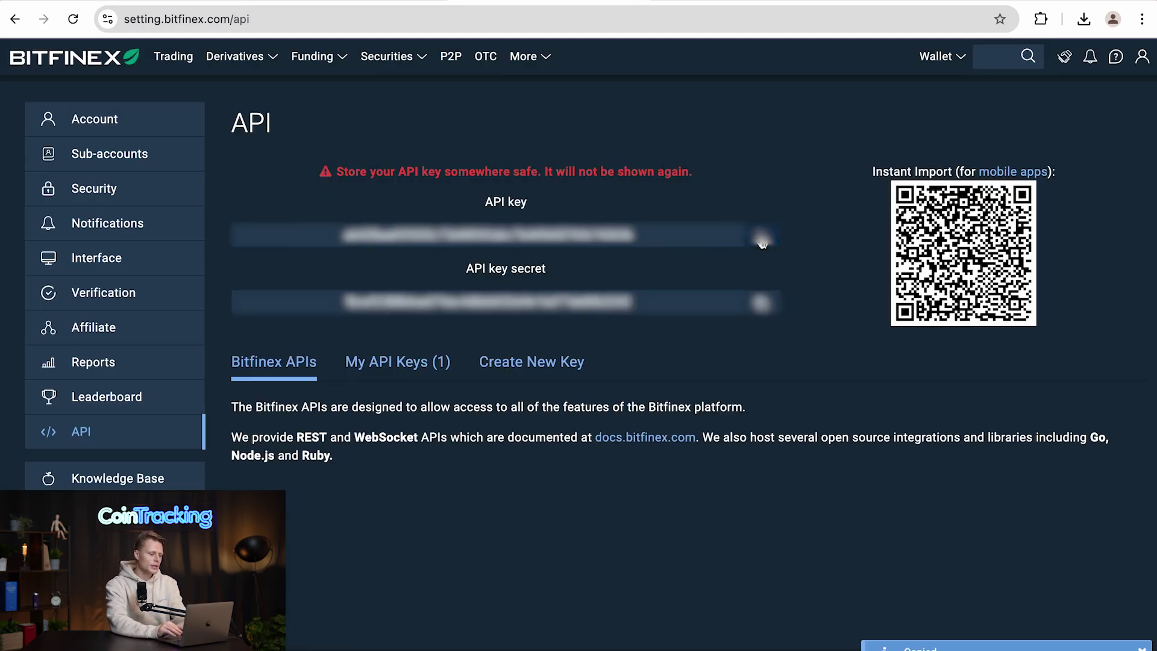
{"action": "left_click", "coordinate": [142, 3]}
{"action": "scroll", "coordinate": [224, 172], "scroll_direction": "down", "scroll_amount": 3}
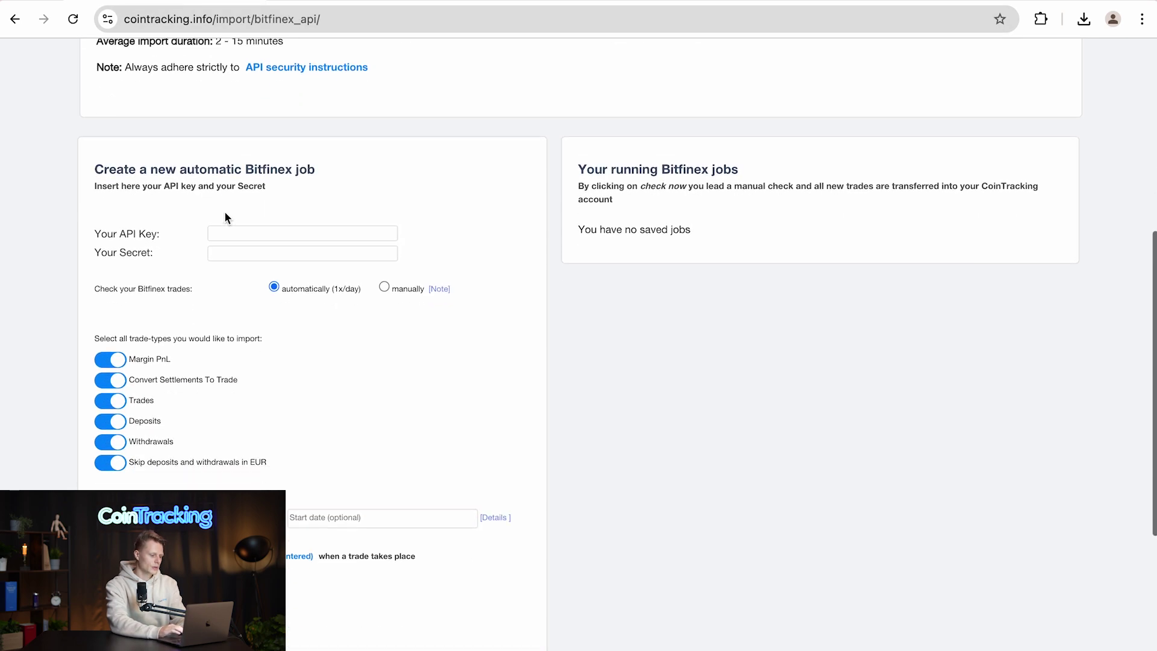
{"action": "left_click", "coordinate": [228, 232]}
{"action": "key", "text": "super+v"}
Copy the API key secret from Bitfinex and paste it as the secret of the CoinTracking job
{"action": "left_click", "coordinate": [559, 5]}
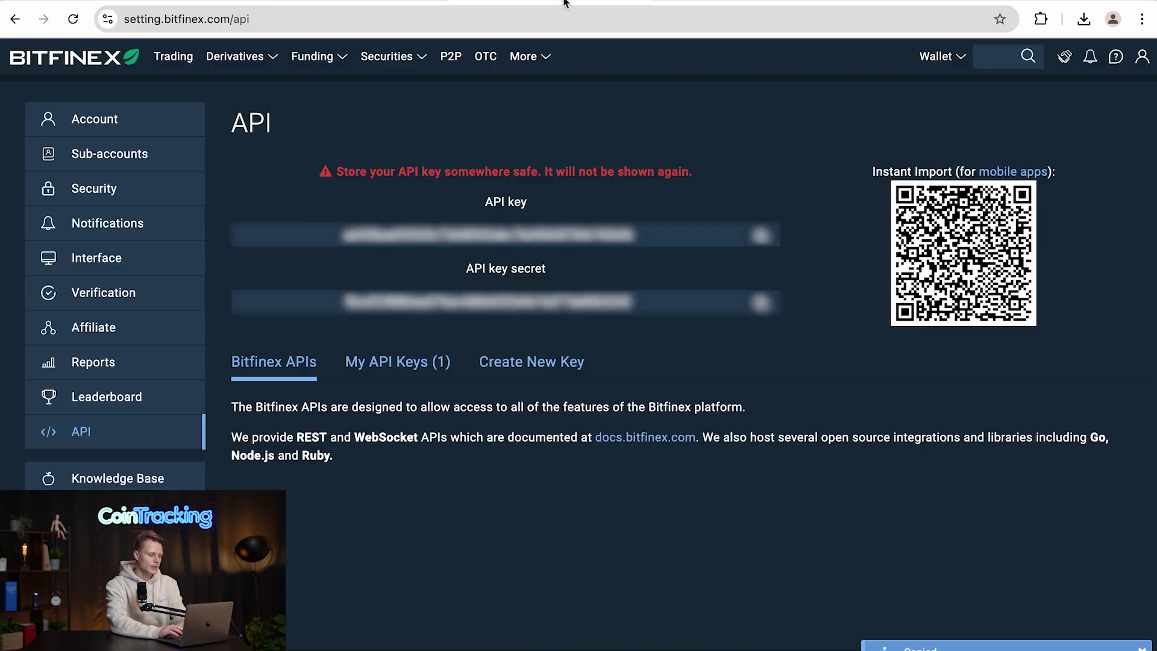
{"action": "left_click", "coordinate": [762, 305]}
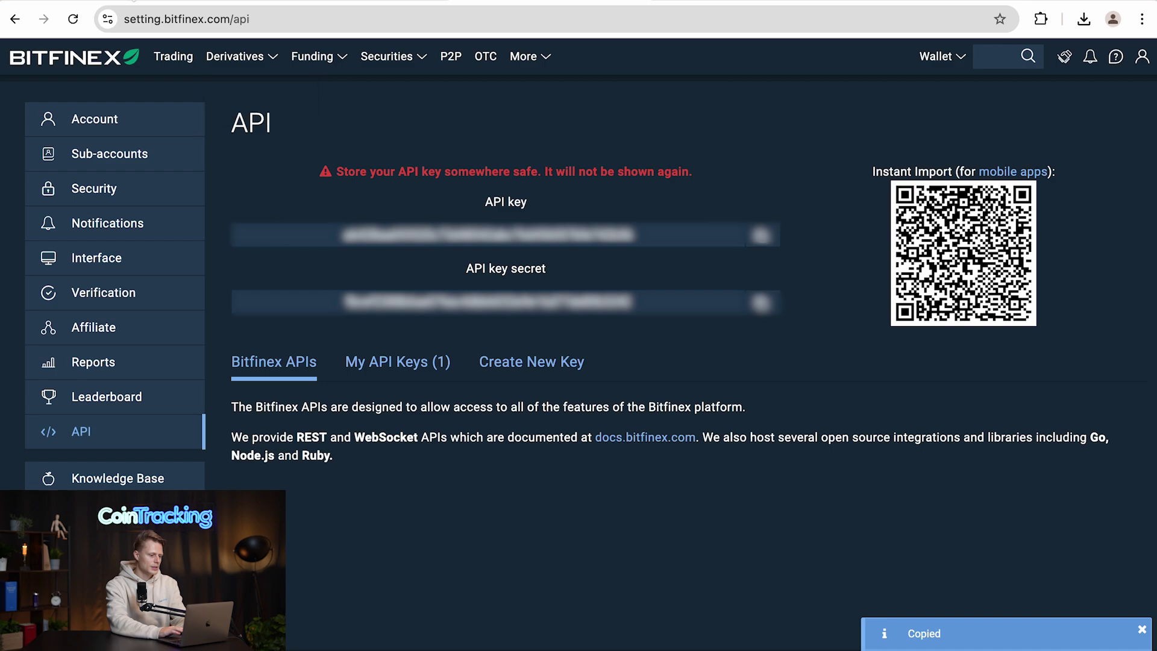
{"action": "left_click", "coordinate": [142, 4]}
{"action": "left_click", "coordinate": [253, 256]}
{"action": "key", "text": "super+v"}
Save the automatic Bitfinex import job and look over the saved job page
{"action": "scroll", "coordinate": [197, 290], "scroll_direction": "down", "scroll_amount": 3}
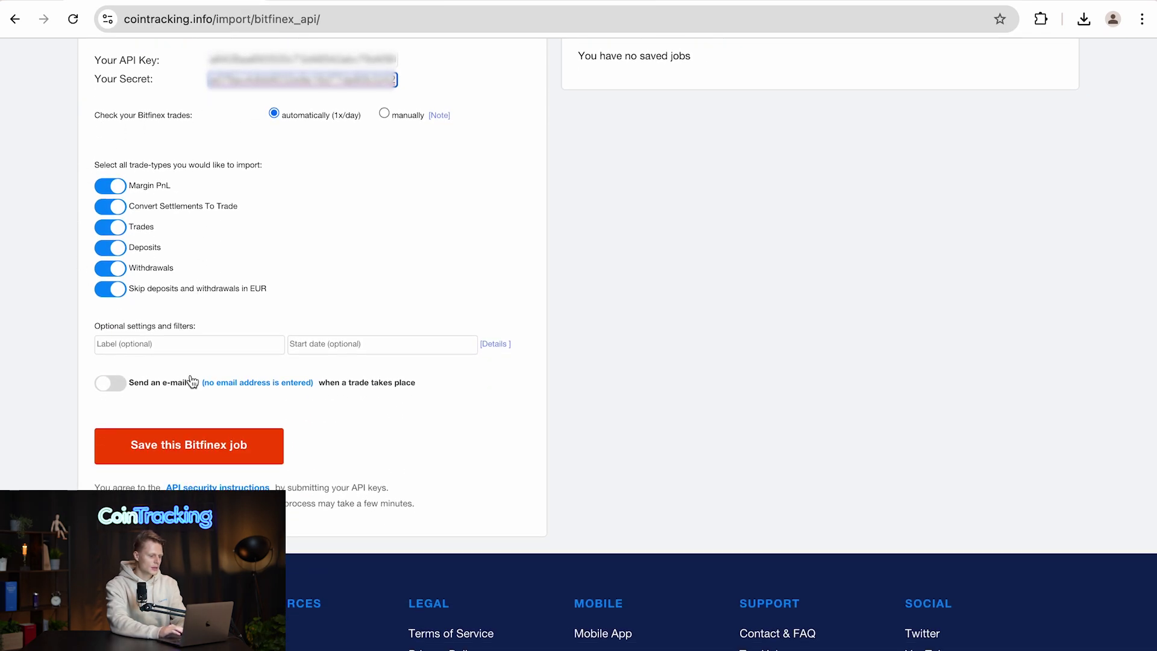
{"action": "left_click", "coordinate": [175, 457]}
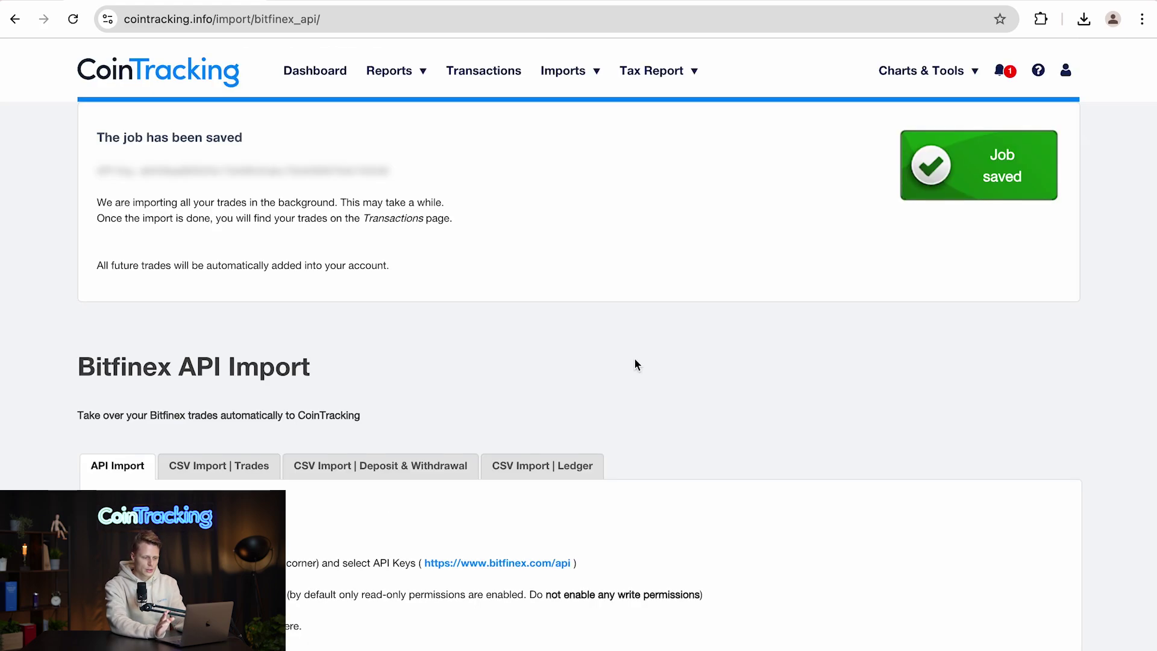
{"action": "scroll", "coordinate": [848, 366], "scroll_direction": "down", "scroll_amount": 1}
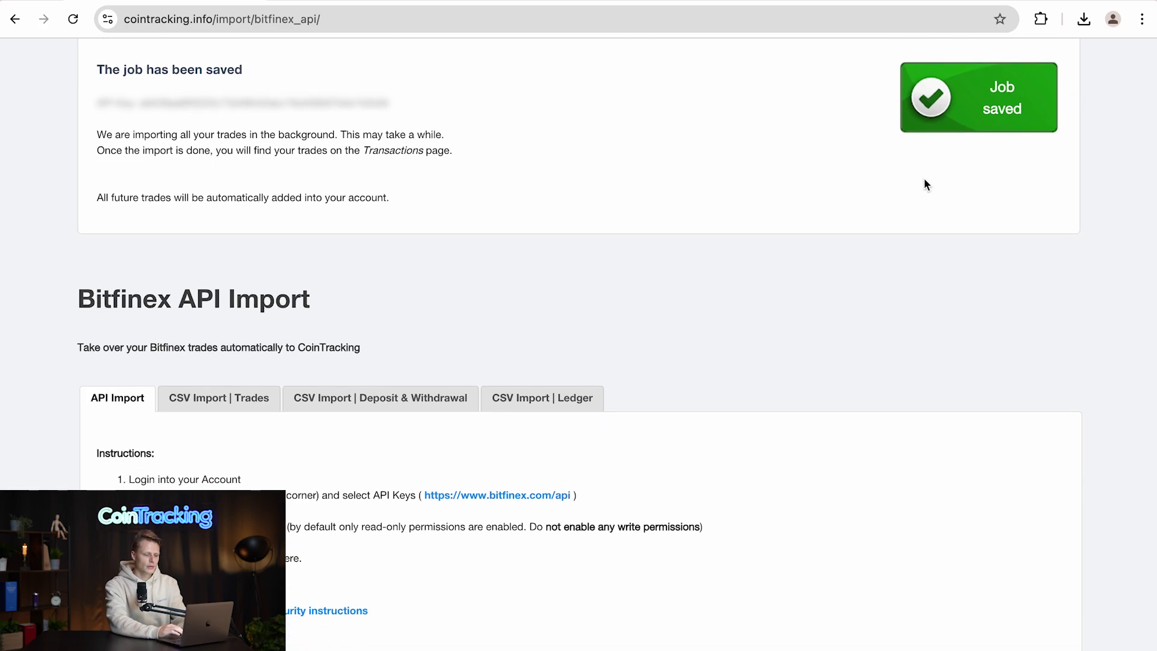
{"action": "scroll", "coordinate": [818, 266], "scroll_direction": "down", "scroll_amount": 10}
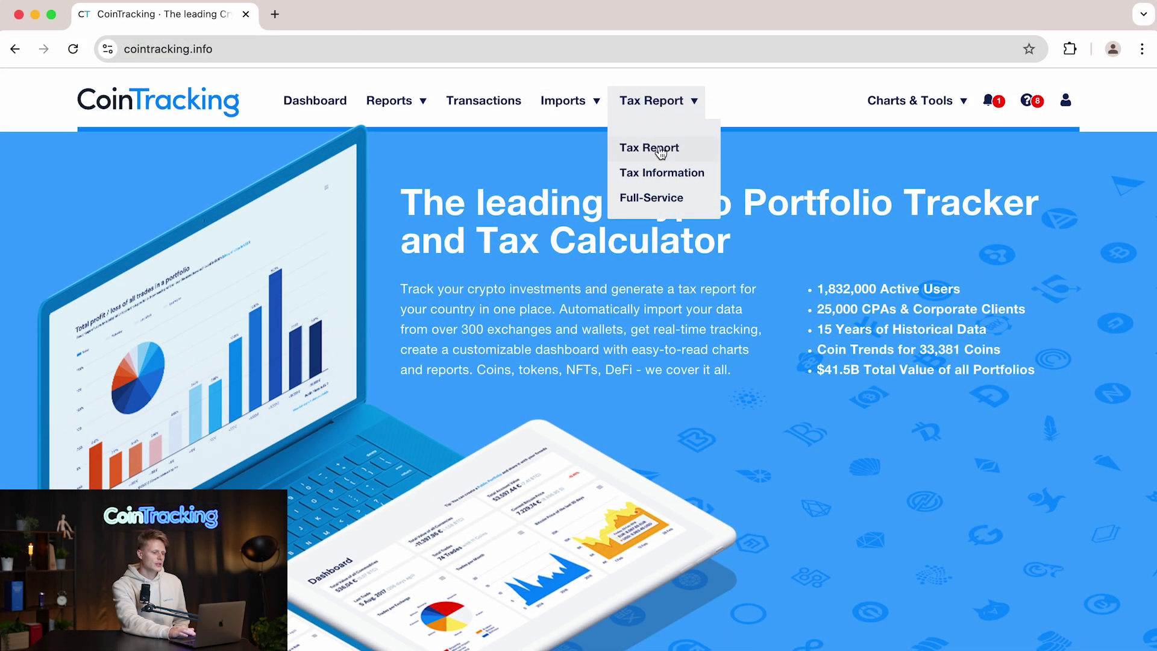
Generate a new tax report for Germany, tax year 2023, using the FIFO method and gain-only calculation
{"action": "left_click", "coordinate": [660, 149]}
{"action": "scroll", "coordinate": [458, 398], "scroll_direction": "down", "scroll_amount": 10}
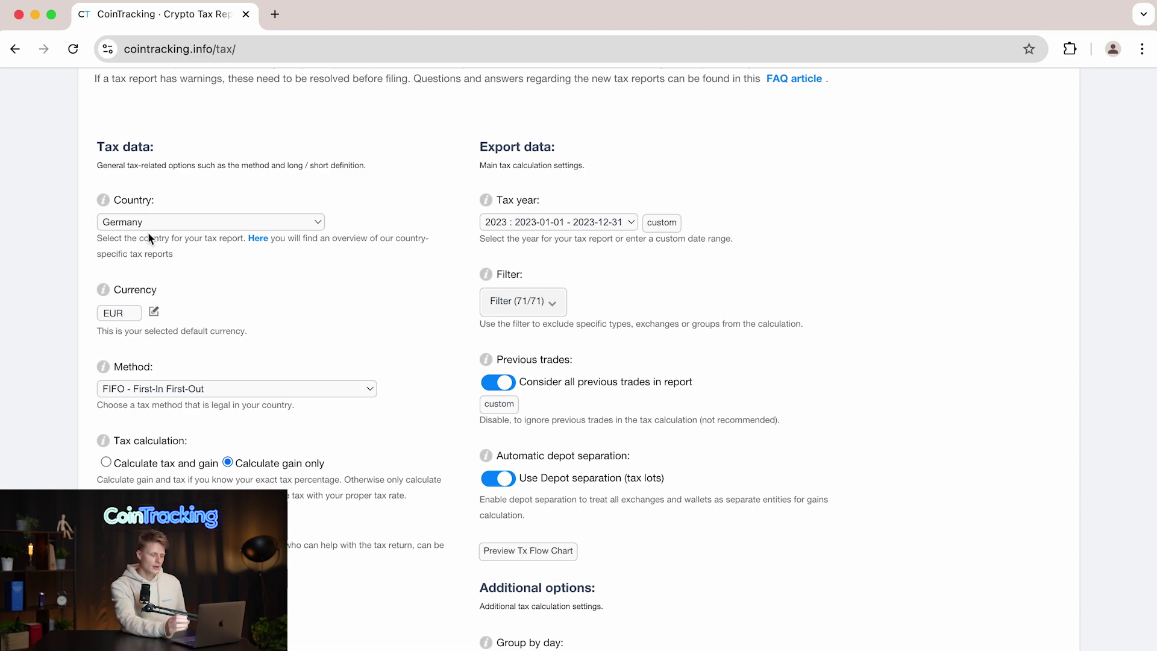
{"action": "scroll", "coordinate": [149, 237], "scroll_direction": "down", "scroll_amount": 2}
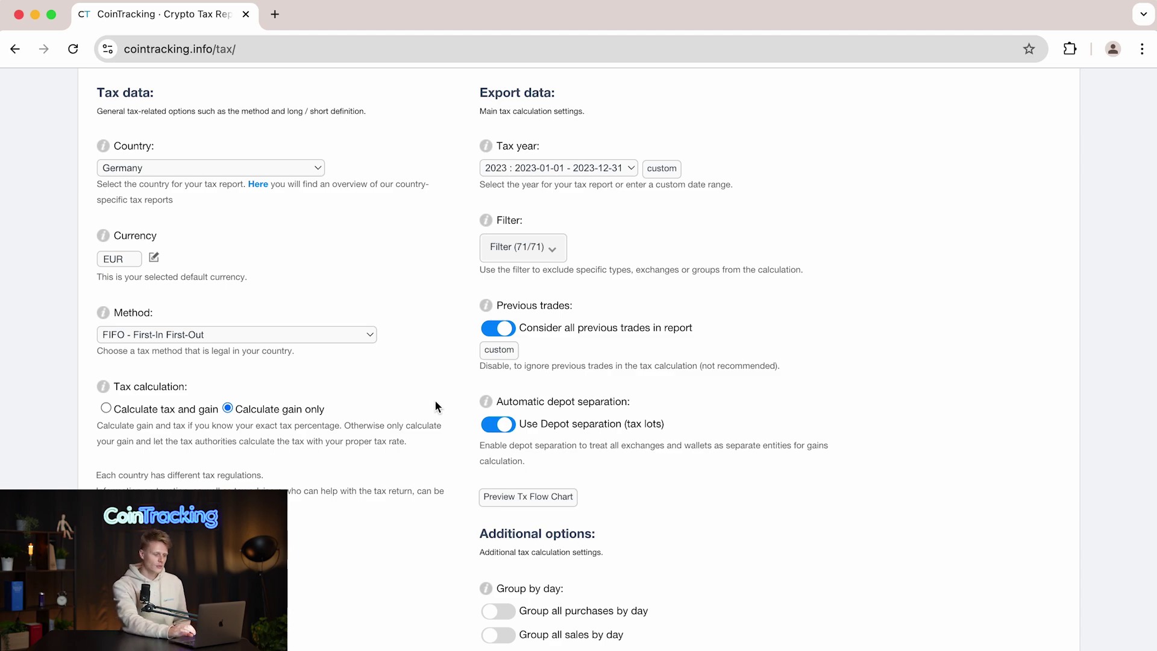
{"action": "scroll", "coordinate": [435, 401], "scroll_direction": "down", "scroll_amount": 1}
{"action": "scroll", "coordinate": [423, 335], "scroll_direction": "down", "scroll_amount": 10}
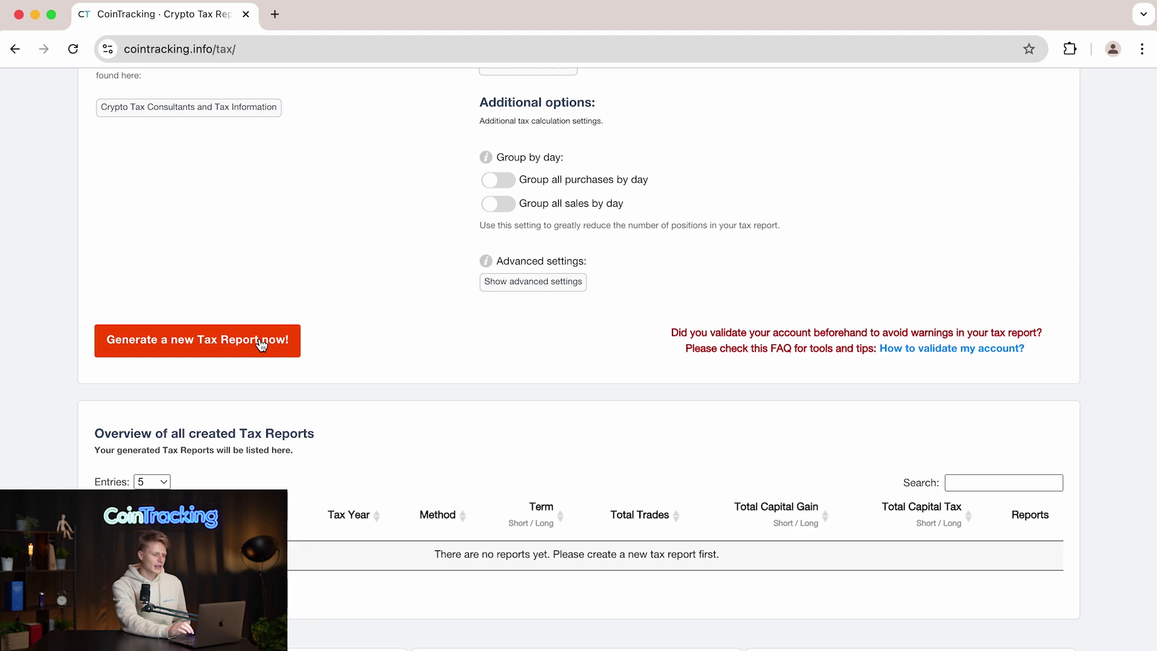
{"action": "left_click", "coordinate": [261, 344]}
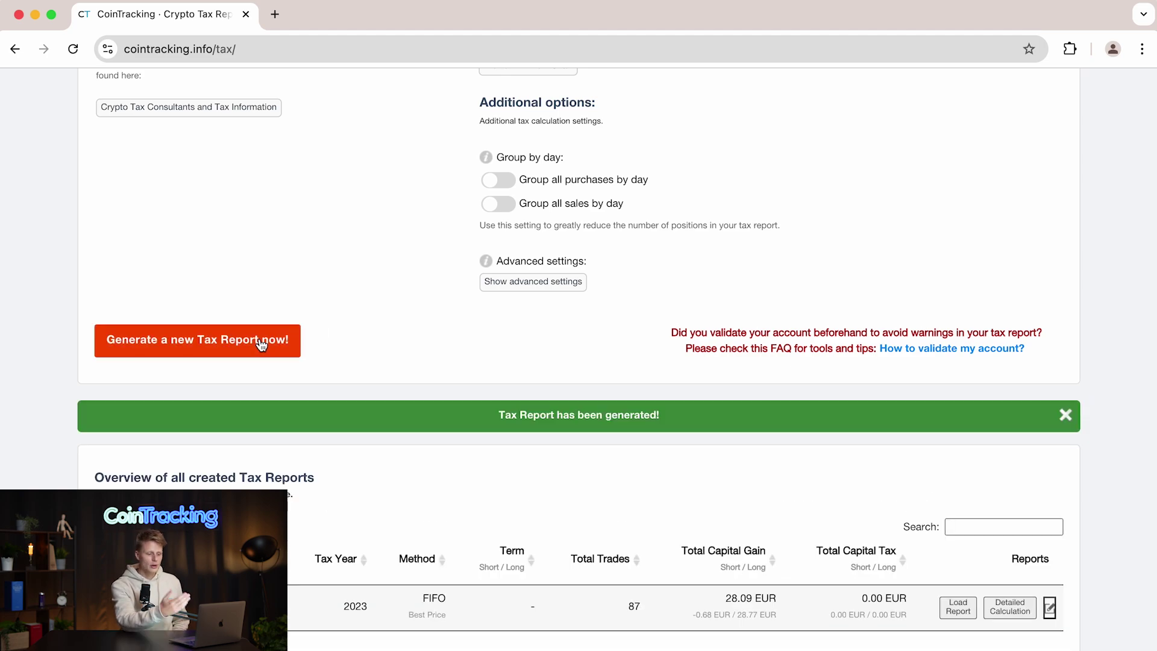
Load the generated 2023 tax report and review its summary, settings and capital gains section
{"action": "scroll", "coordinate": [692, 504], "scroll_direction": "down", "scroll_amount": 4}
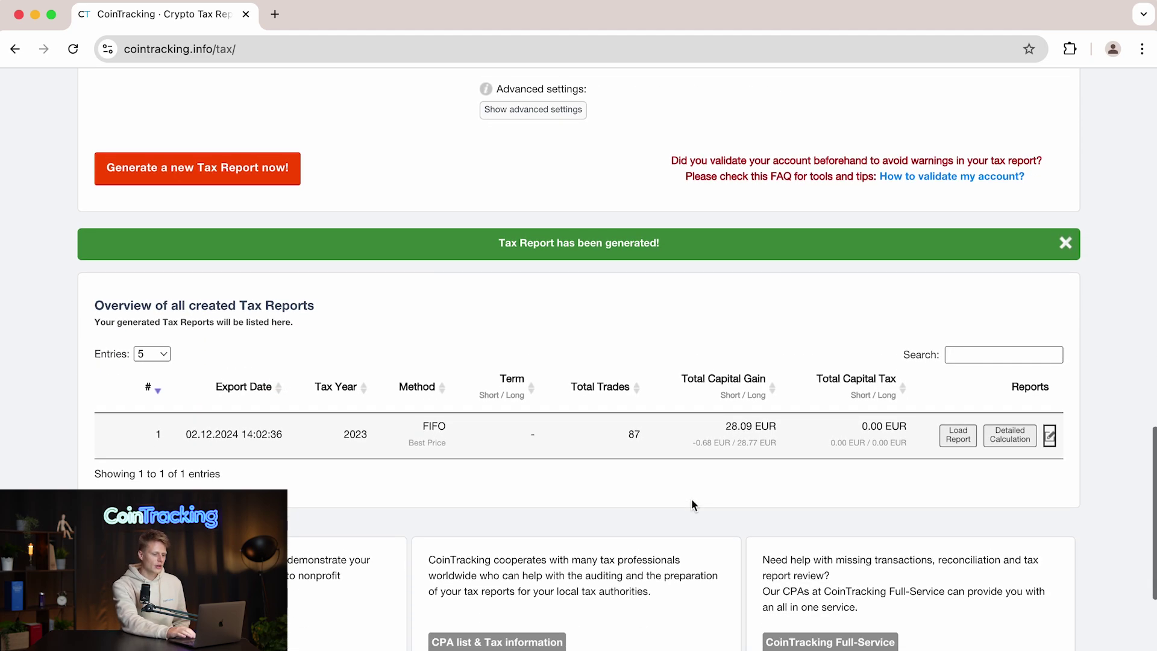
{"action": "scroll", "coordinate": [692, 504], "scroll_direction": "down", "scroll_amount": 2}
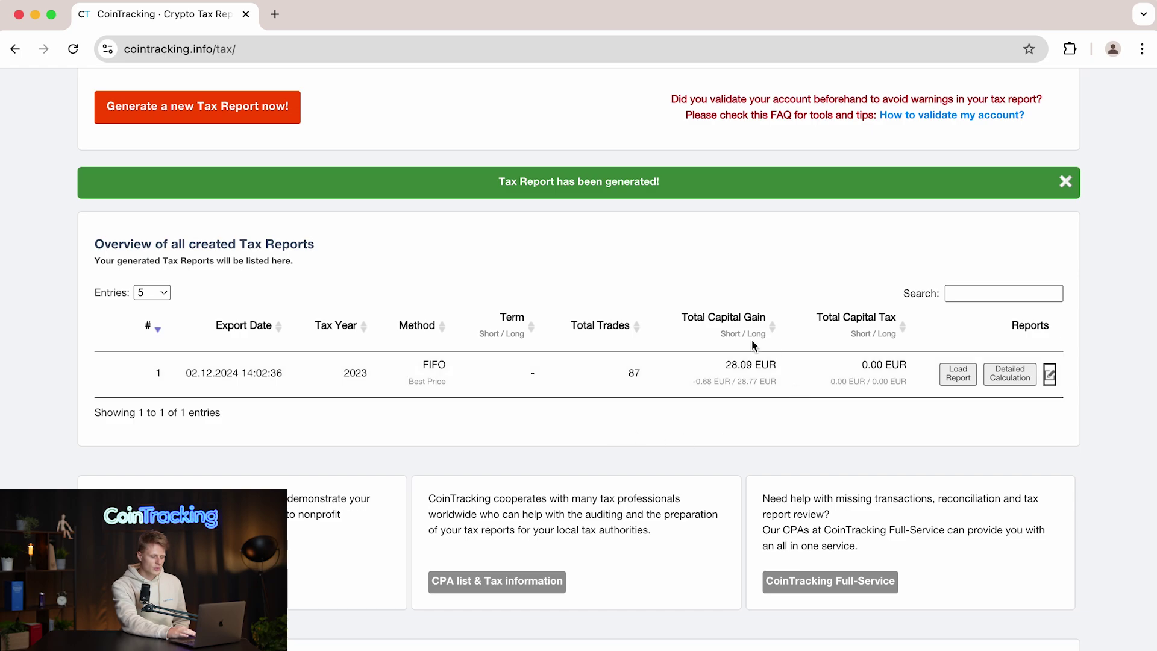
{"action": "left_click", "coordinate": [965, 378]}
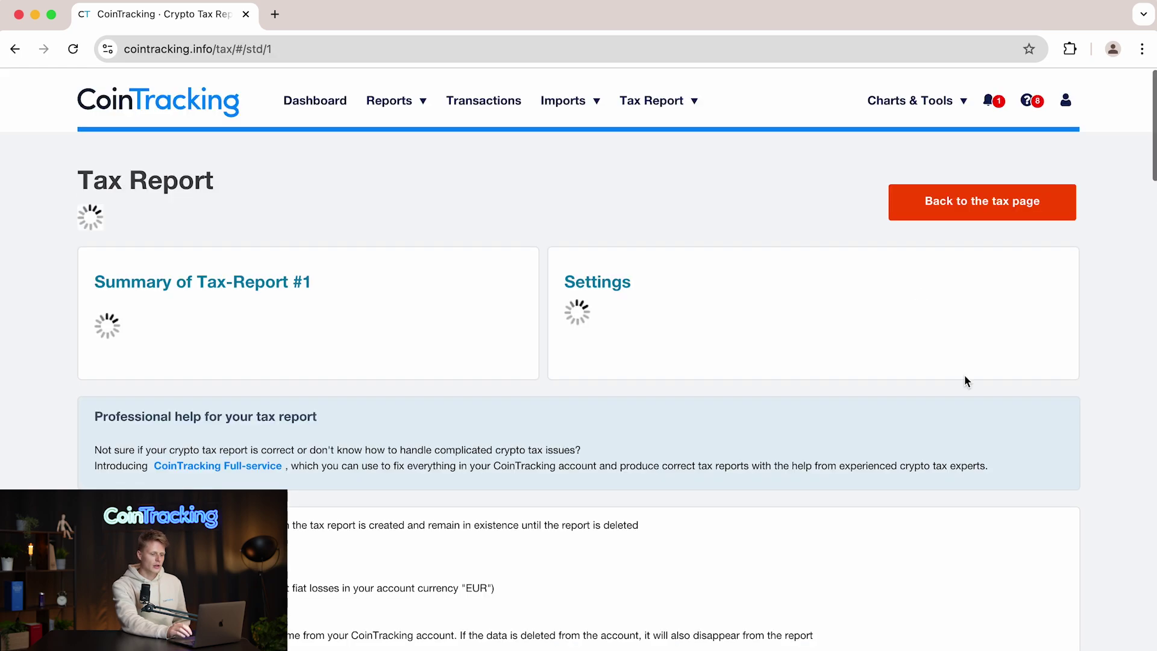
{"action": "scroll", "coordinate": [512, 475], "scroll_direction": "down", "scroll_amount": 2}
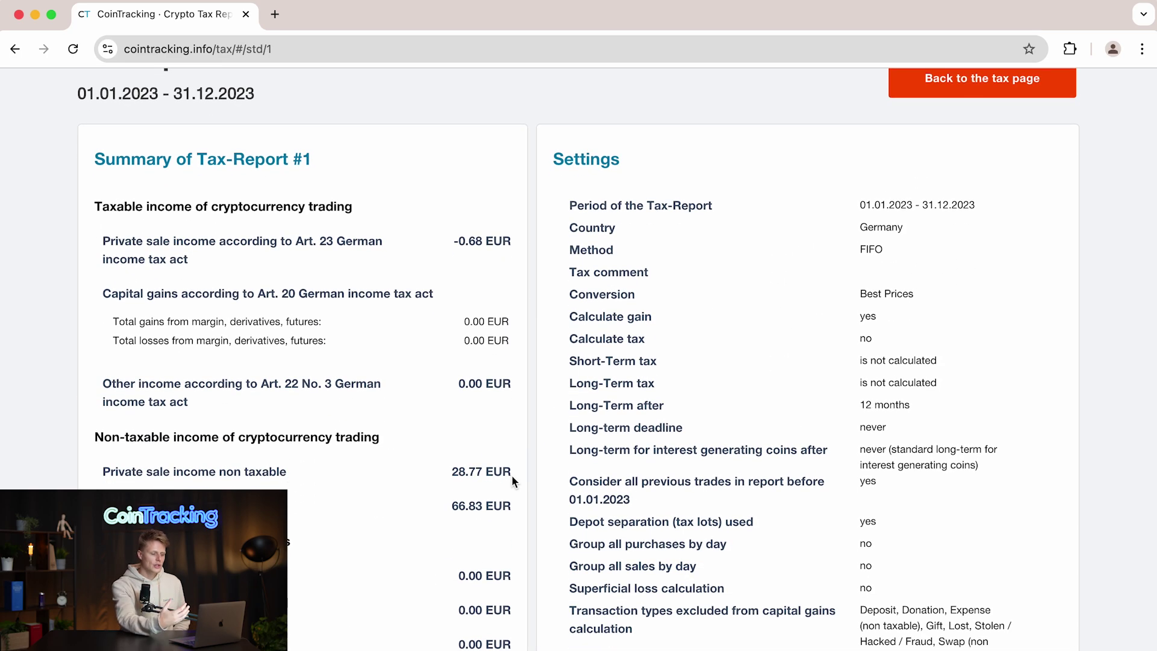
{"action": "scroll", "coordinate": [512, 477], "scroll_direction": "down", "scroll_amount": 4}
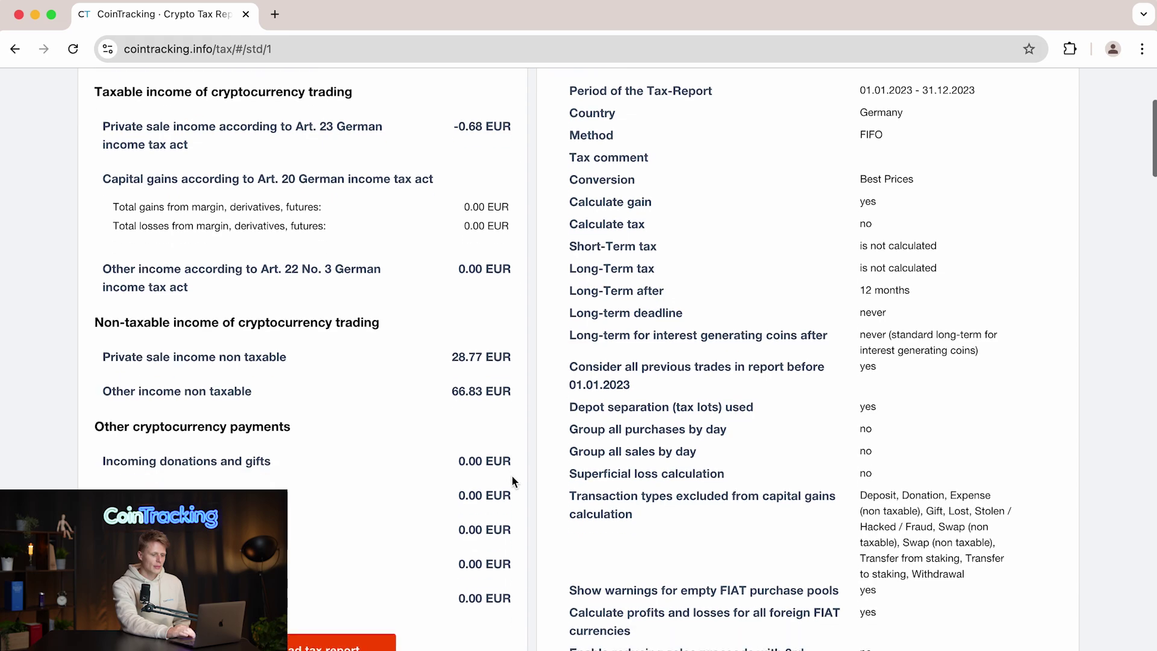
{"action": "scroll", "coordinate": [512, 475], "scroll_direction": "down", "scroll_amount": 15}
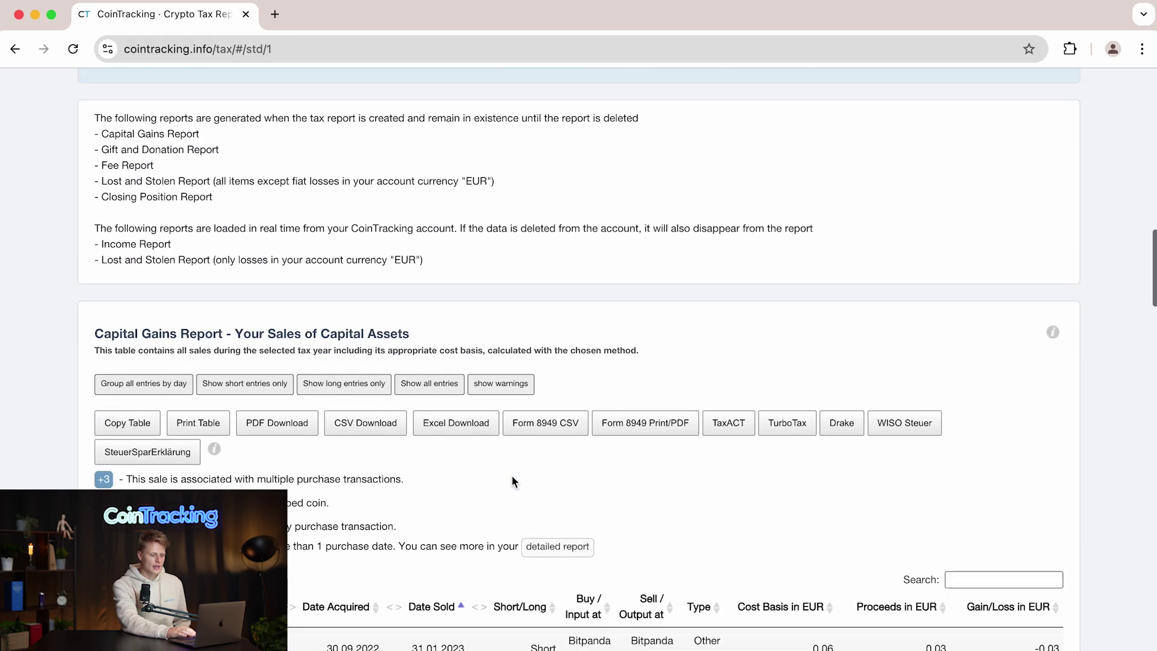
{"action": "scroll", "coordinate": [513, 477], "scroll_direction": "down", "scroll_amount": 2}
Return to the tax report summary and open the report's download options
{"action": "scroll", "coordinate": [513, 477], "scroll_direction": "up", "scroll_amount": 15}
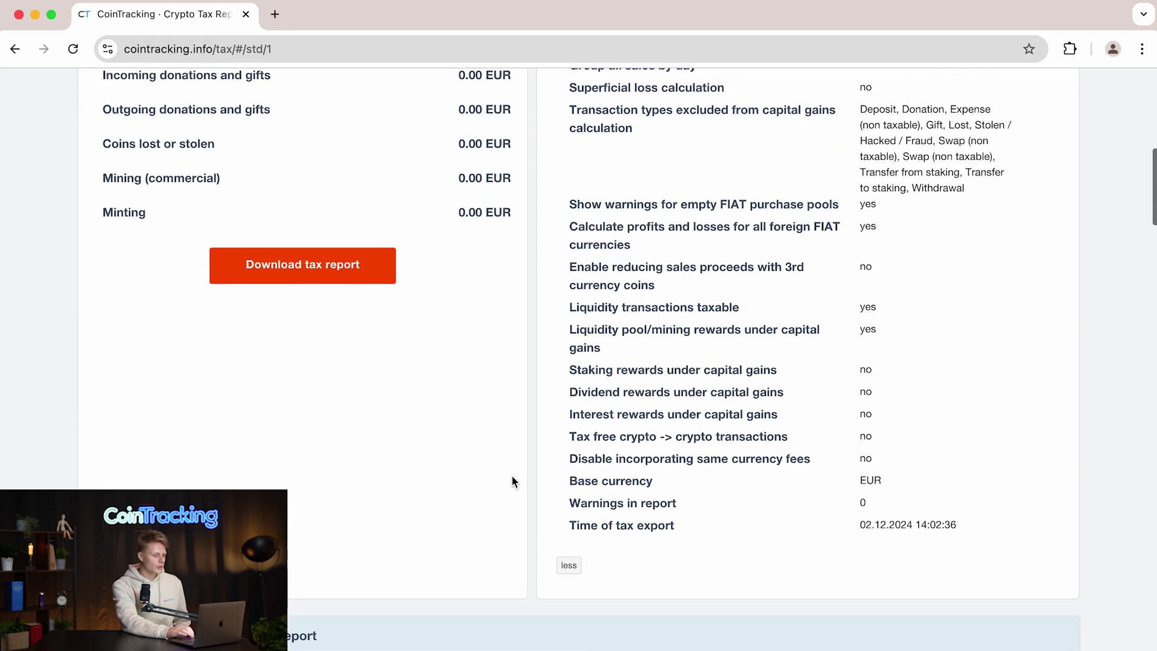
{"action": "scroll", "coordinate": [512, 481], "scroll_direction": "up", "scroll_amount": 1}
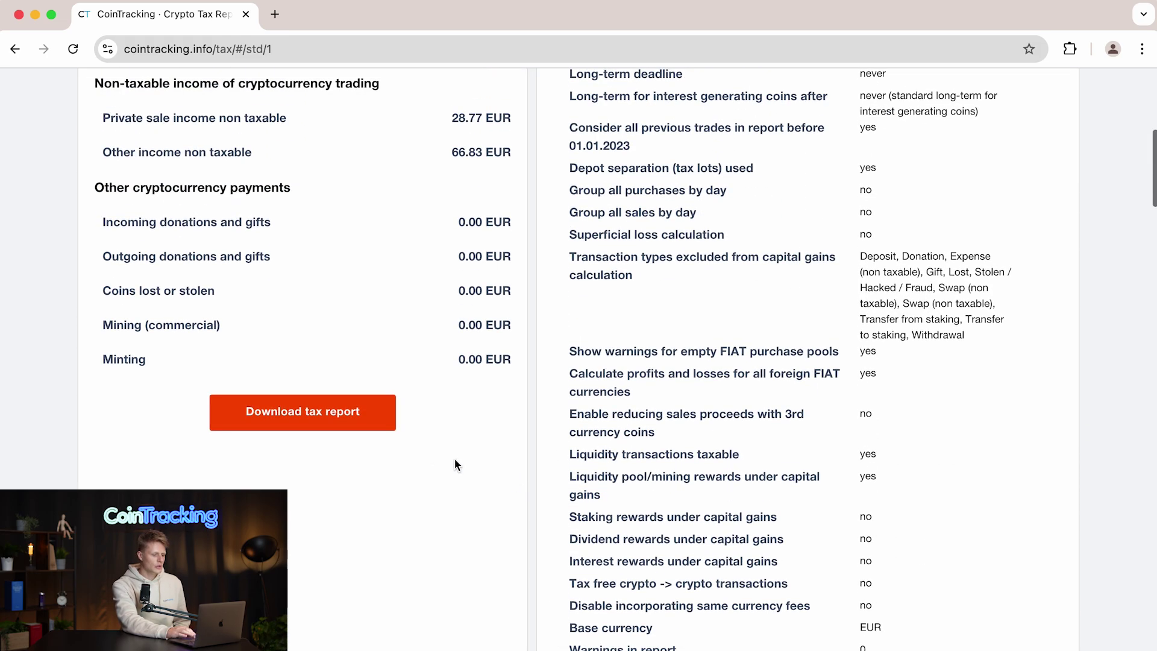
{"action": "left_click", "coordinate": [317, 426]}
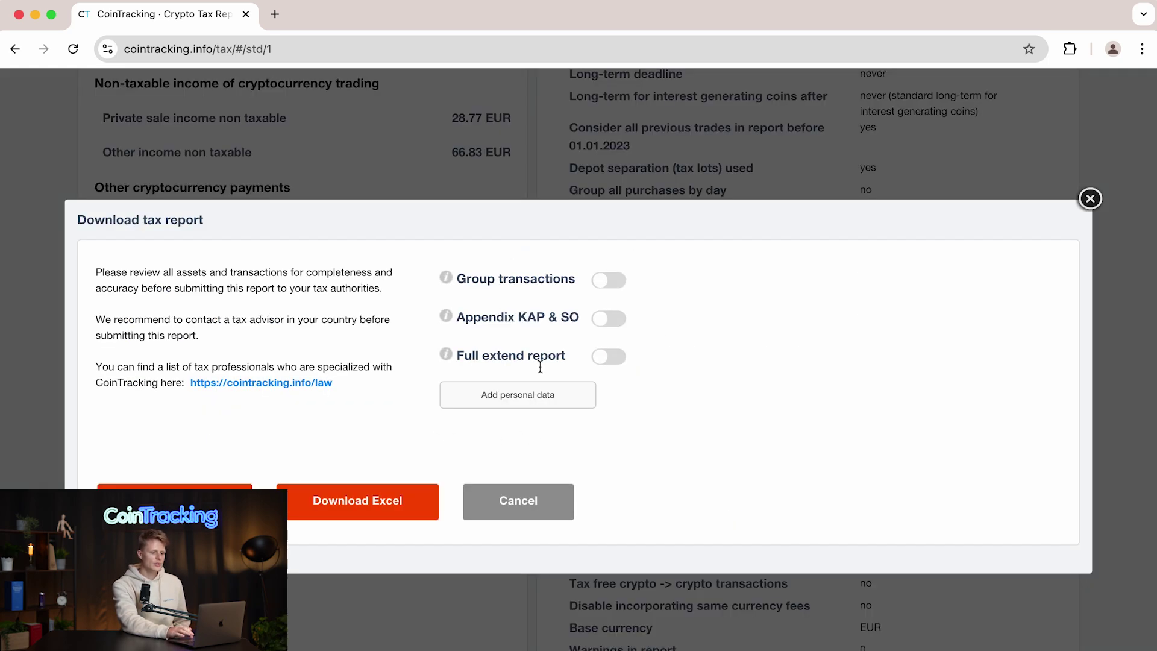